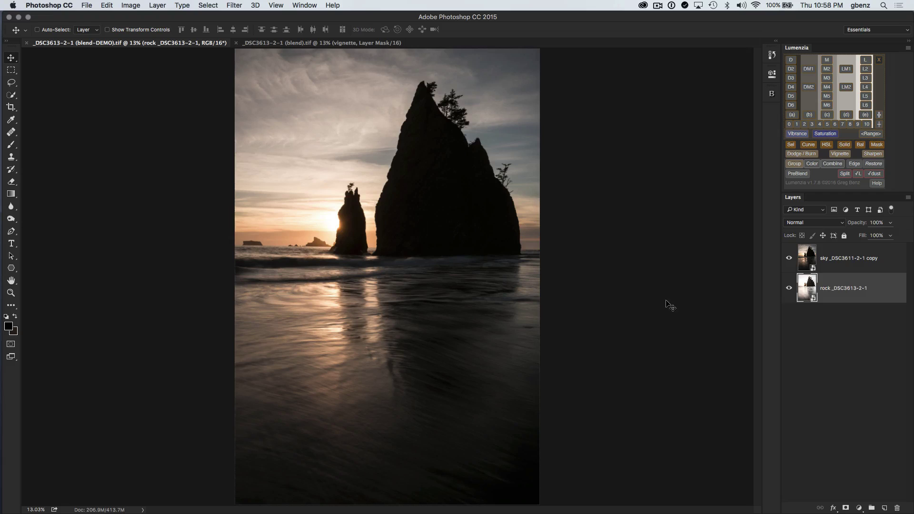
Hide the sky layer to view the brighter rock exposure, and show it again.
left_click(788, 259)
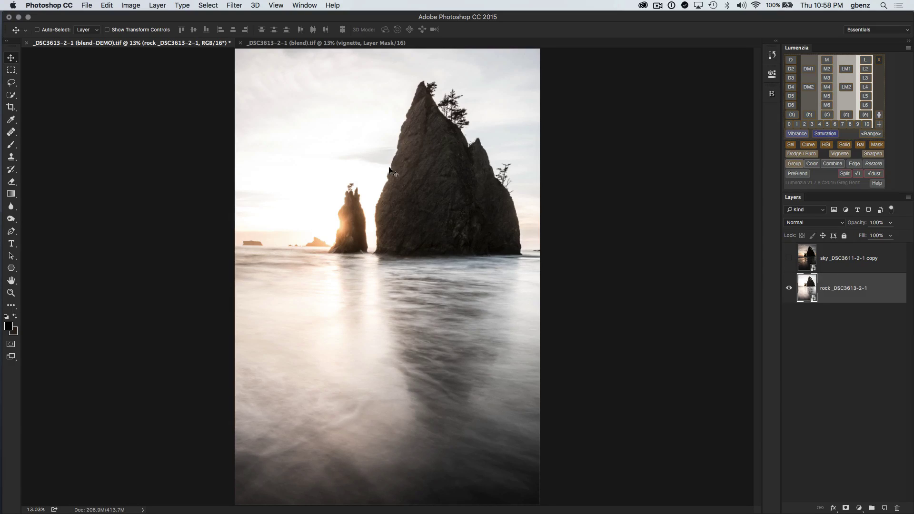
left_click(789, 258)
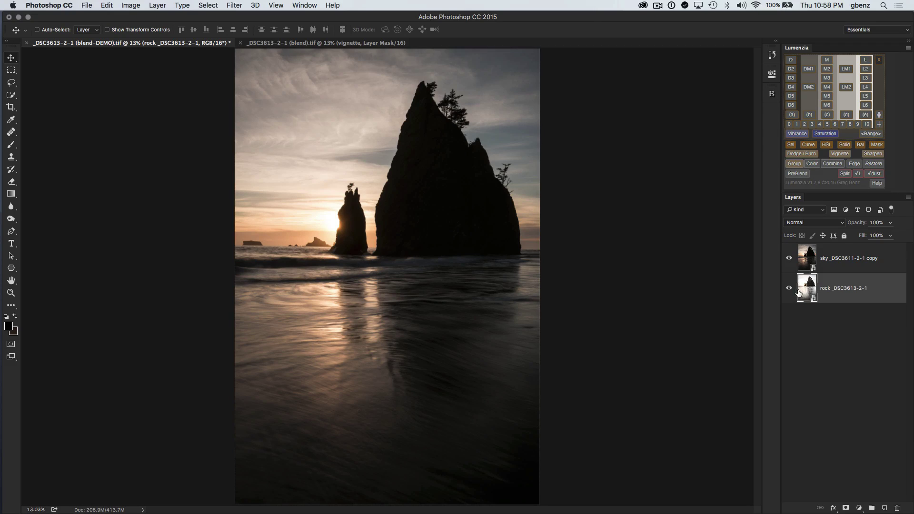
Try to isolate the sky around the rocks with the Quick Selection tool, inspect the tree edges, and deselect.
left_click(11, 96)
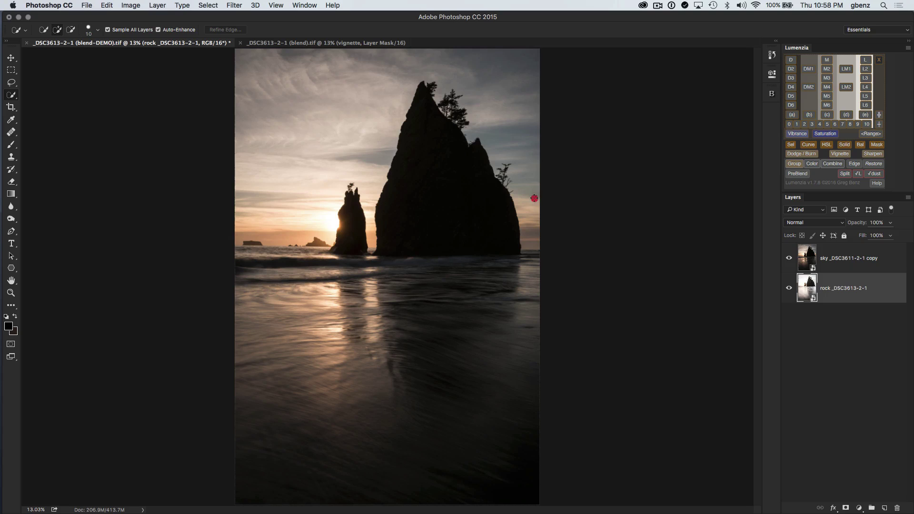
mouse_move(534, 198)
left_mouse_down()
mouse_move(526, 129)
mouse_move(510, 96)
mouse_move(486, 74)
mouse_move(435, 61)
mouse_move(381, 61)
mouse_move(345, 80)
mouse_move(346, 116)
mouse_move(351, 147)
left_mouse_up()
left_click(302, 180)
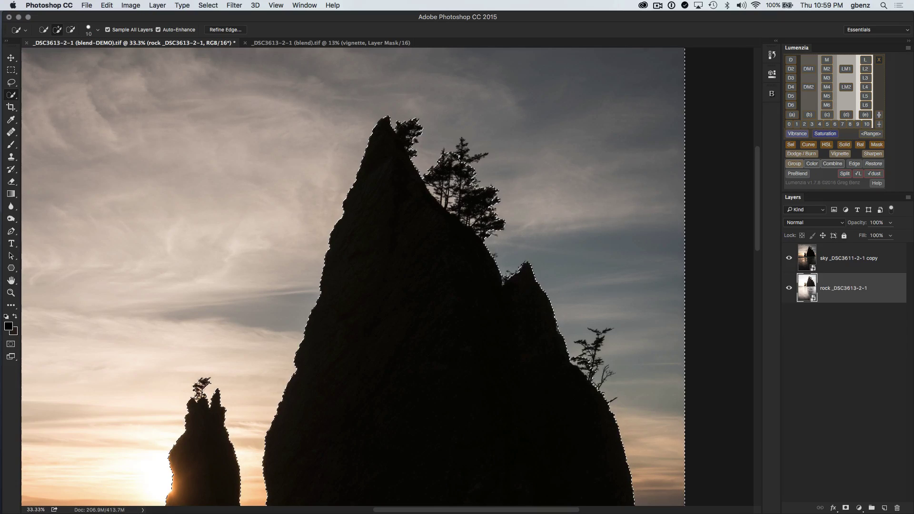
key("super+0")
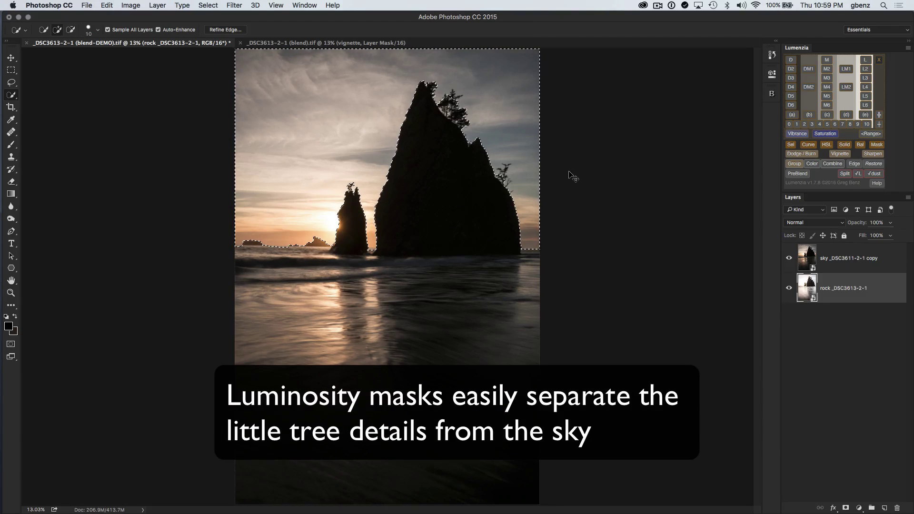
key("super+d")
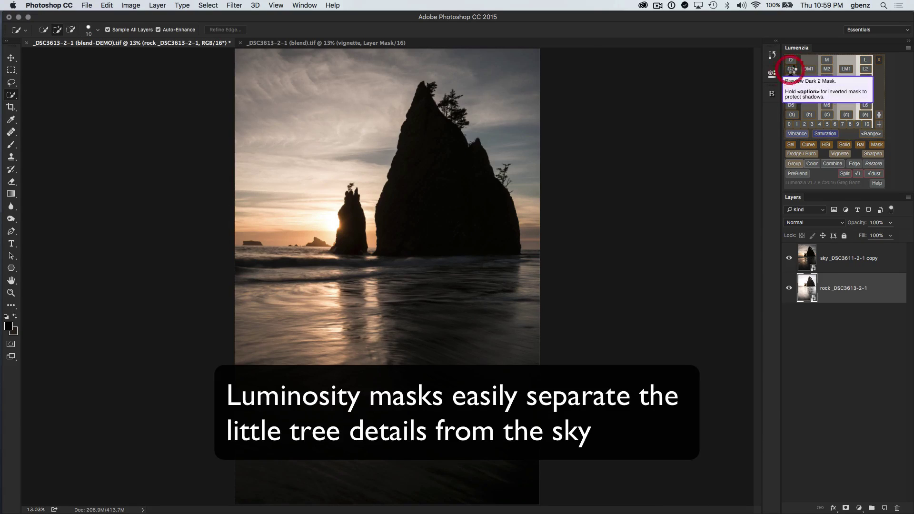
Preview the Dark 2 (D2) luminosity mask and set its Levels midtone to 0.28 and white point to 232.
left_click(791, 70)
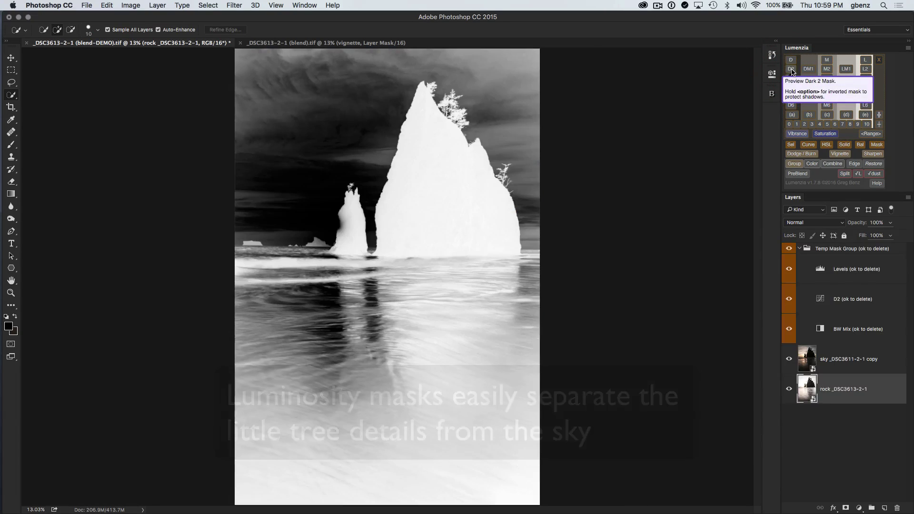
double_click(819, 268)
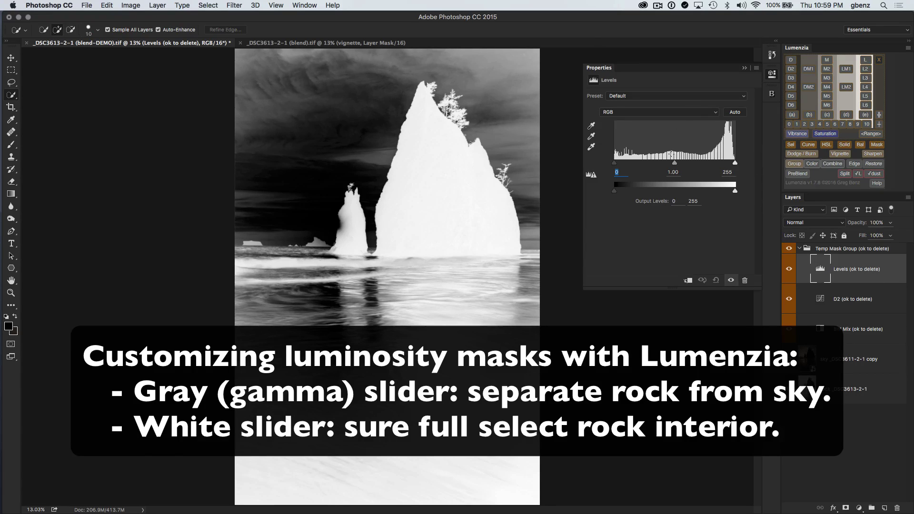
left_click_drag(674, 163, 714, 169)
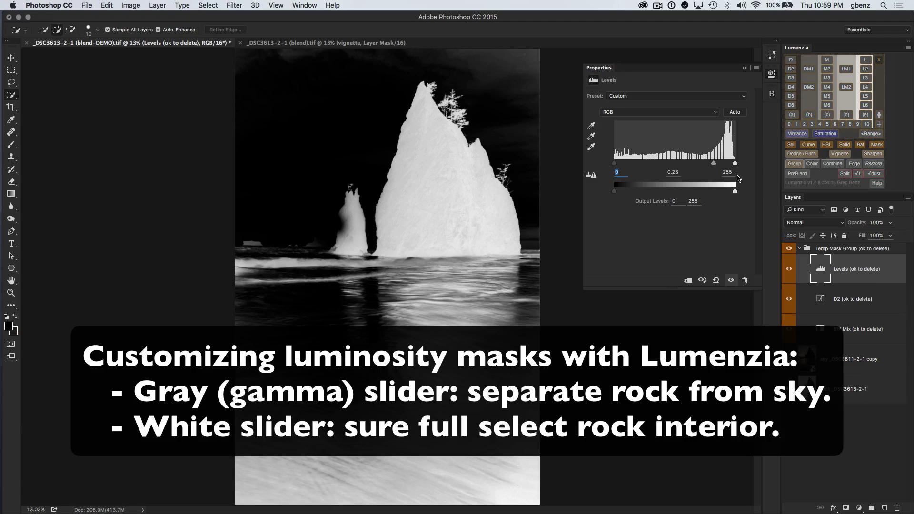
left_click_drag(736, 164, 725, 165)
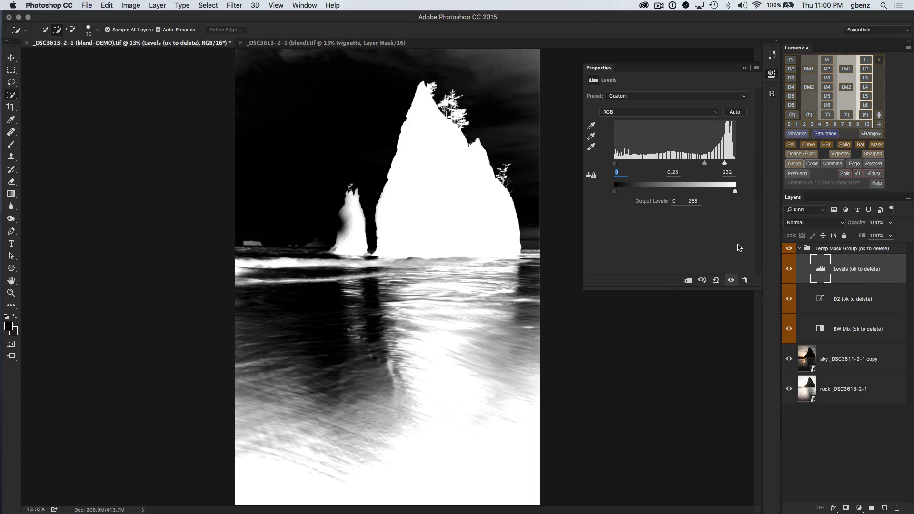
Apply the previewed luminosity mask to the sky layer and invert it so the rocks are masked out.
left_click(853, 360)
left_click(877, 146)
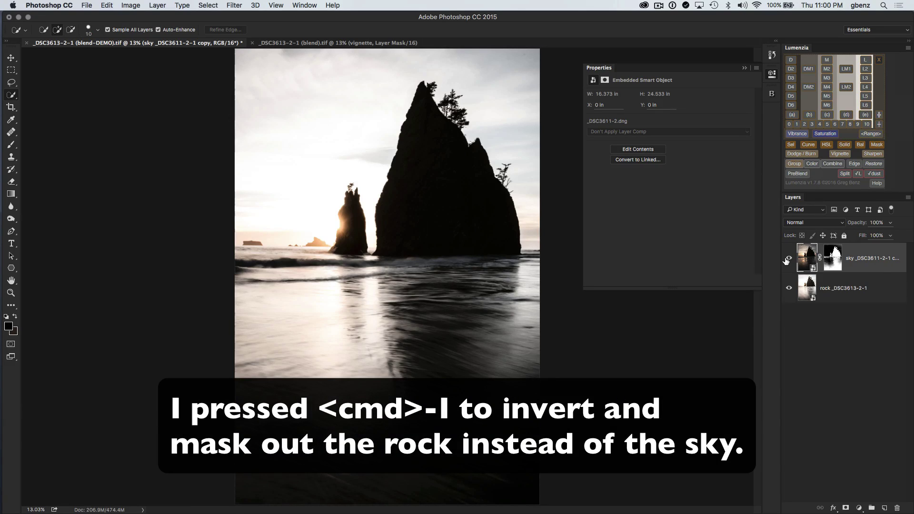
left_click(833, 260)
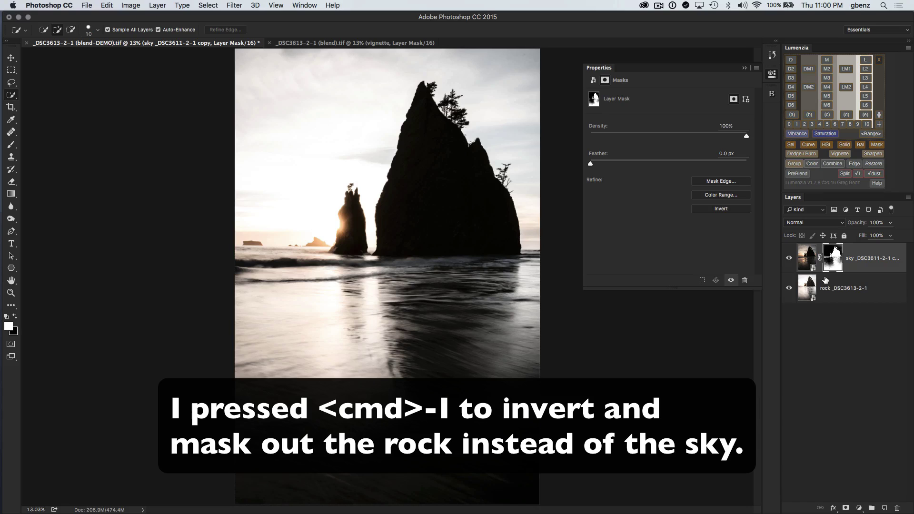
key("super+i")
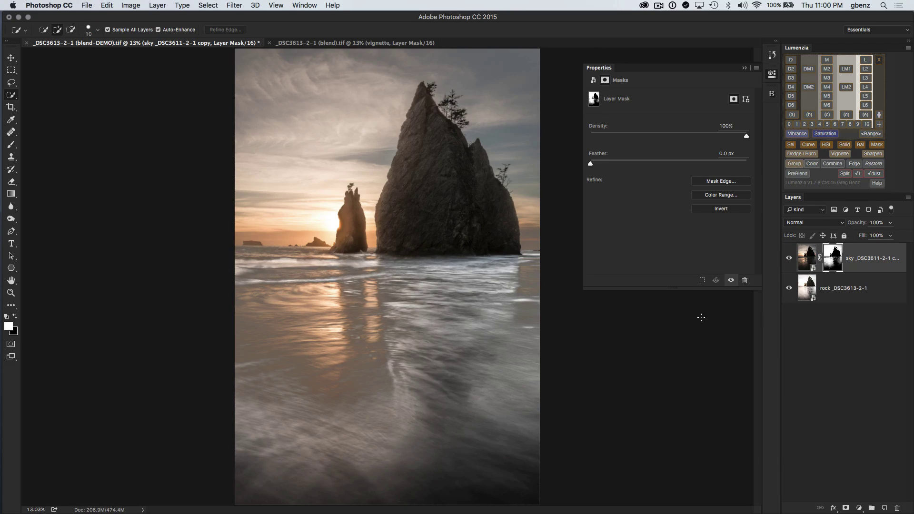
Display the sky layer's mask and whiten the water below the rocks with a white-to-transparent linear gradient.
left_click(835, 255, "alt")
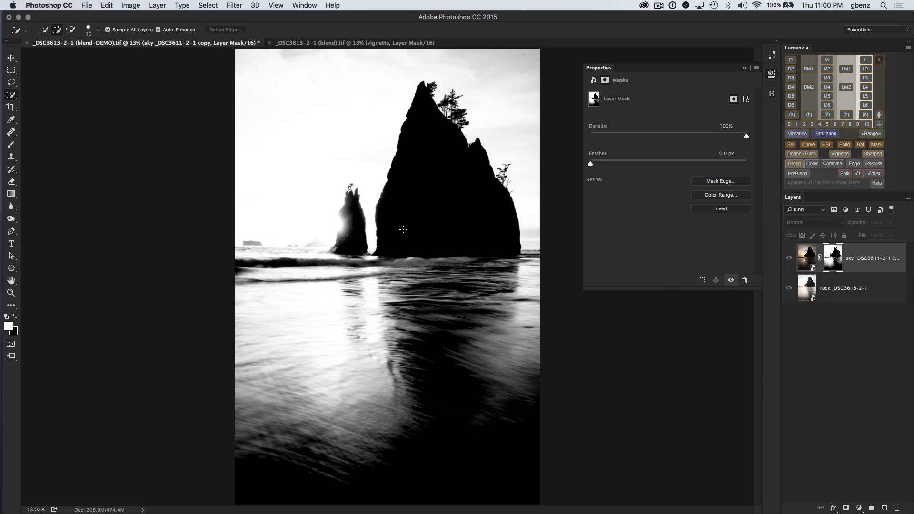
left_click(14, 192)
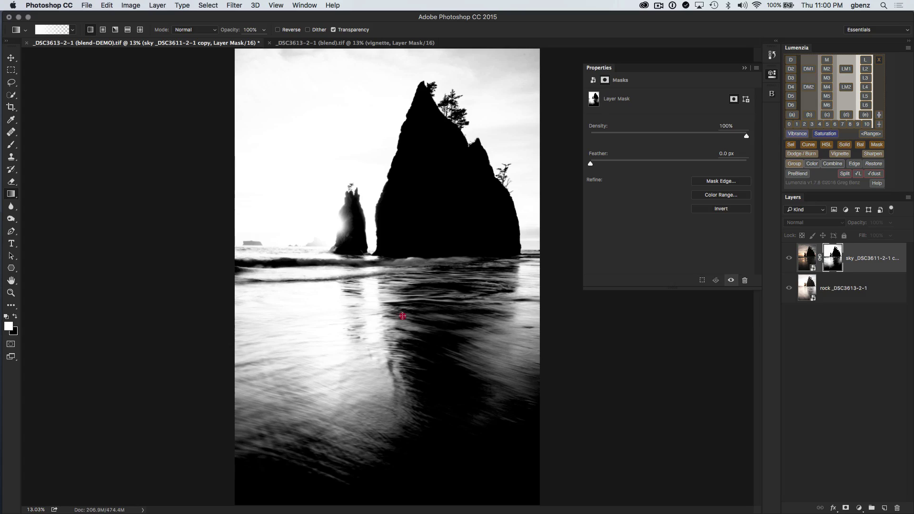
left_click_drag(406, 312, 405, 257)
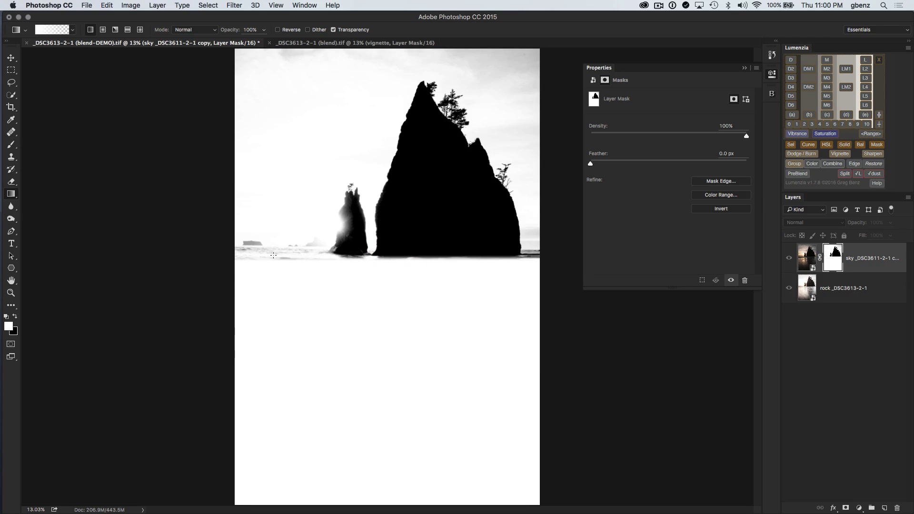
Whiten the gray areas around the rocks, along the horizon and outer sky, with short gradients on the mask, and return to the image view.
left_click_drag(276, 255, 336, 256)
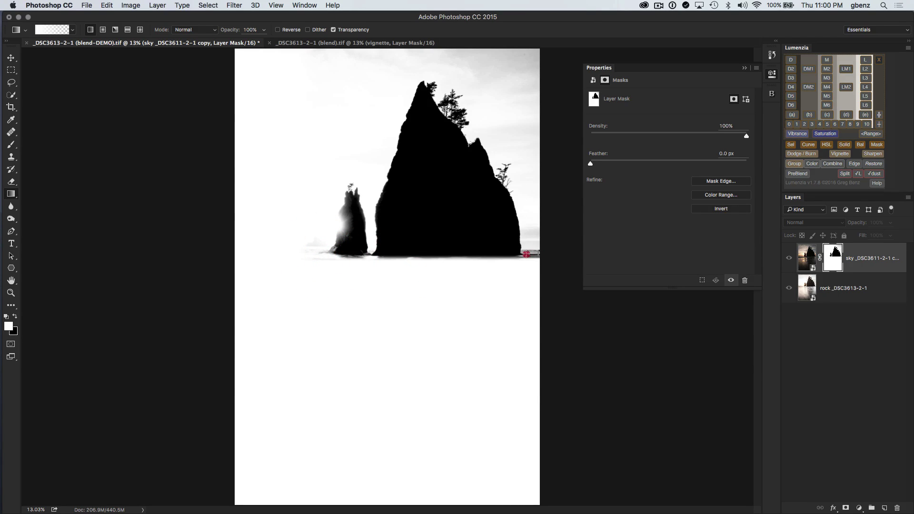
left_click_drag(526, 254, 522, 252)
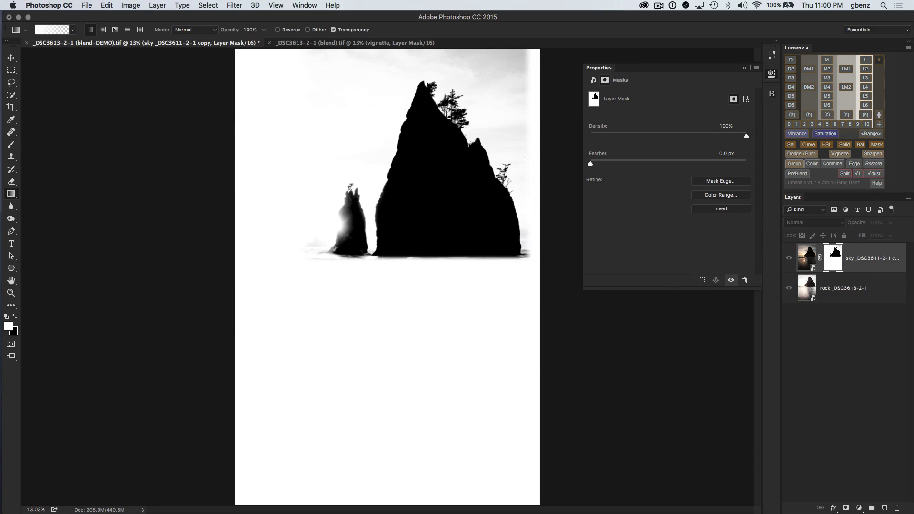
left_click_drag(497, 63, 484, 86)
left_click_drag(338, 75, 365, 99)
left_click_drag(286, 128, 308, 139)
left_click_drag(526, 257, 523, 260)
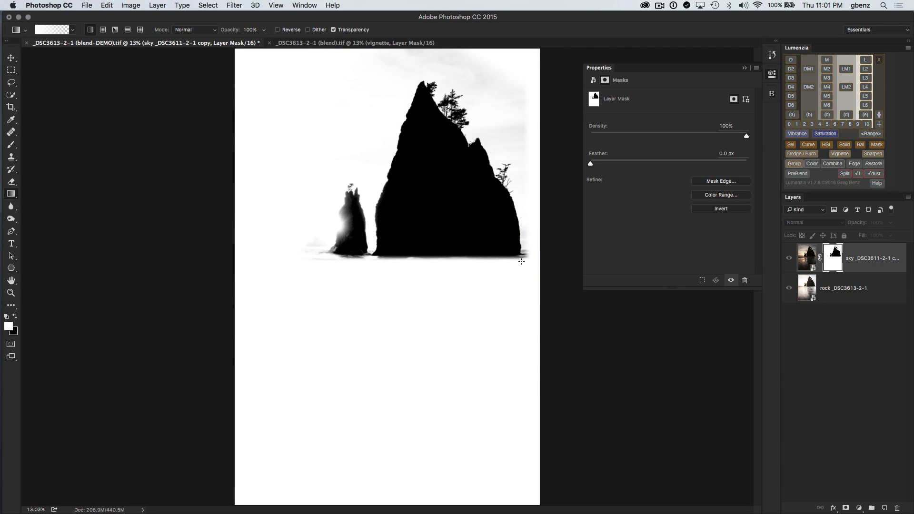
left_click_drag(313, 257, 328, 255)
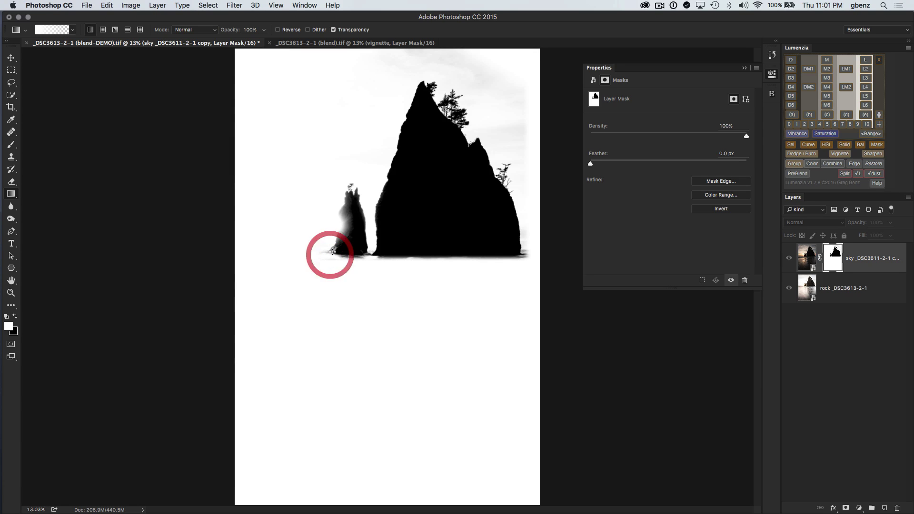
left_click(829, 261)
left_click(833, 262, "alt")
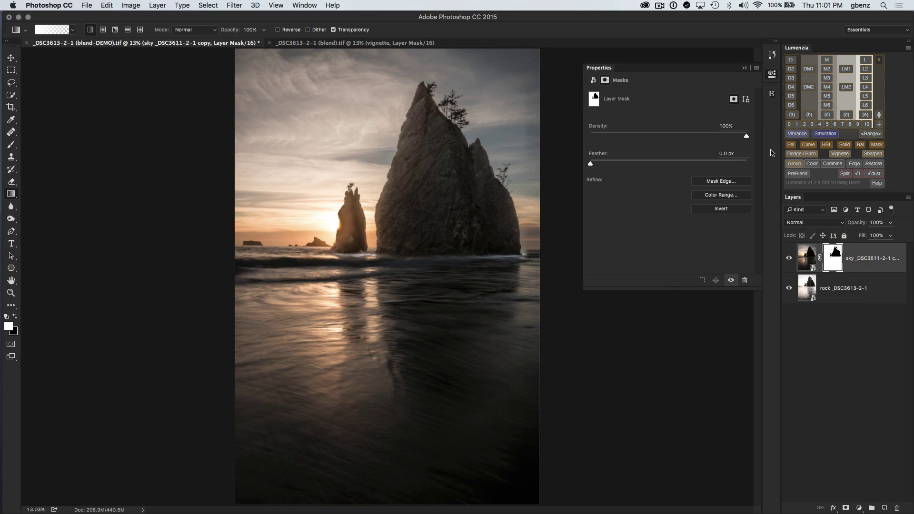
left_click(770, 74)
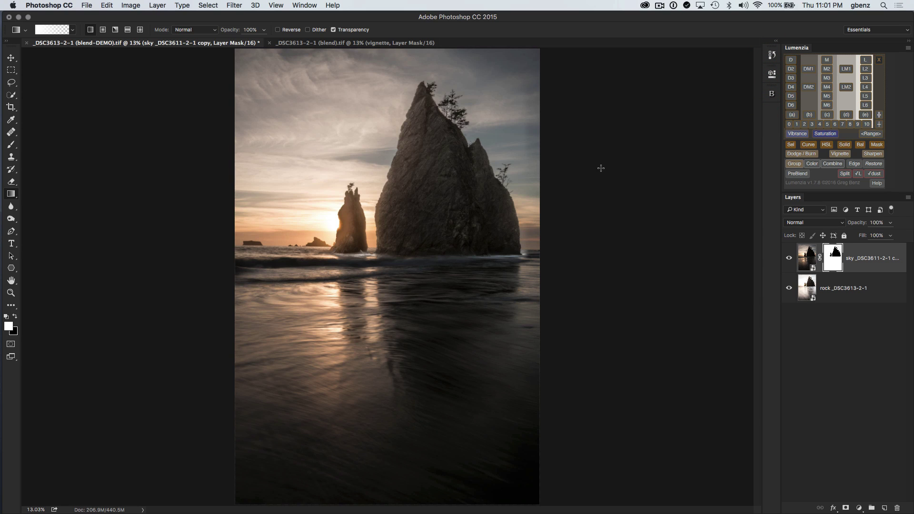
Examine the blend edges around the small rock and the gap between the two rocks at up to 200%.
key("super+equal")
key("super+equal")
key("super+equal")
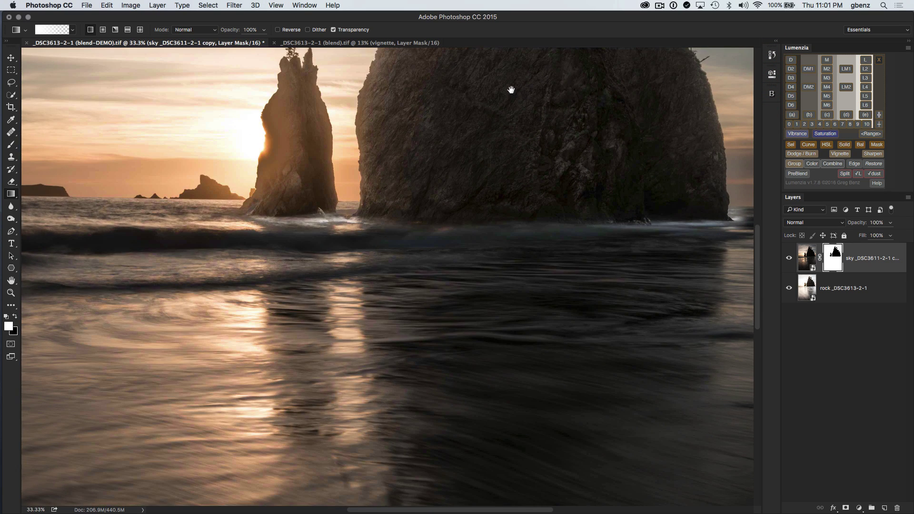
left_click_drag(511, 90, 467, 328)
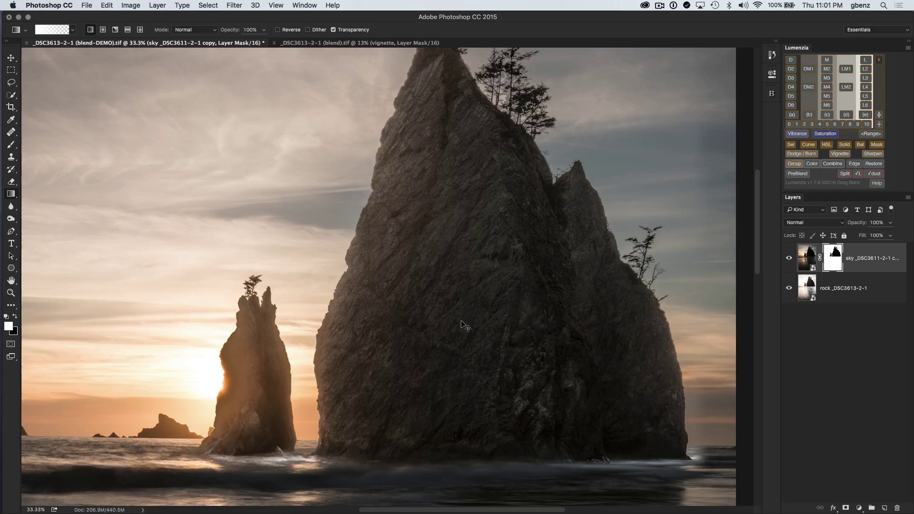
key("super+equal")
key("super+equal")
key("super+equal")
left_click_drag(282, 367, 545, 159)
left_click_drag(457, 320, 472, 206)
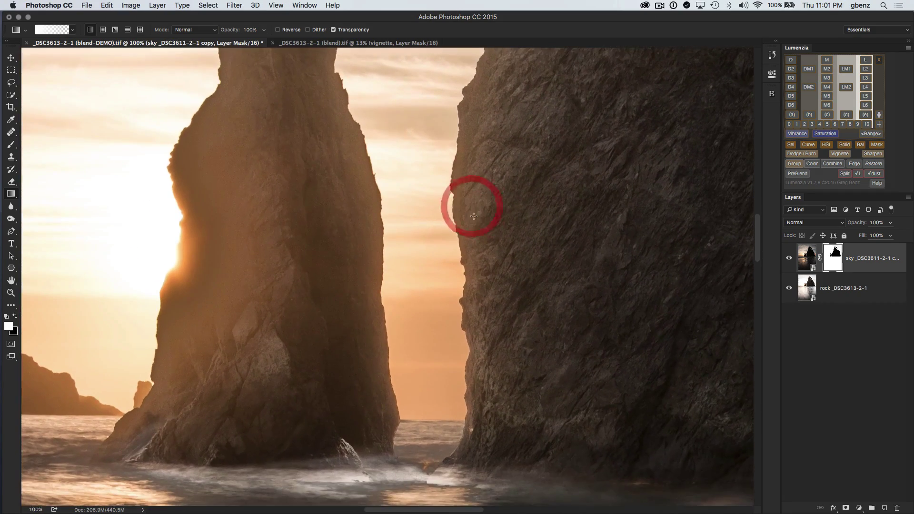
key("super+equal")
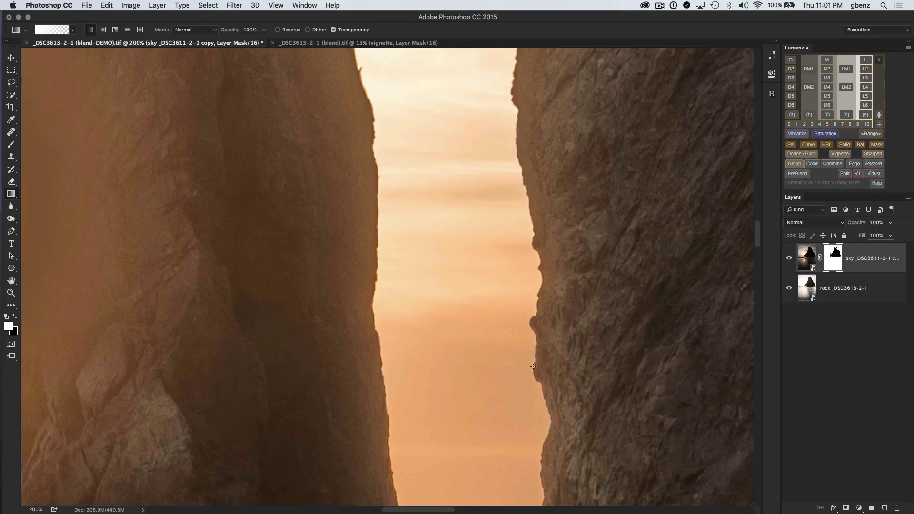
Examine the mask edge along the large rock's outline up to its peak and around the trees for halos.
left_click_drag(517, 169, 378, 429)
left_click_drag(489, 257, 307, 497)
left_click_drag(435, 318, 394, 437)
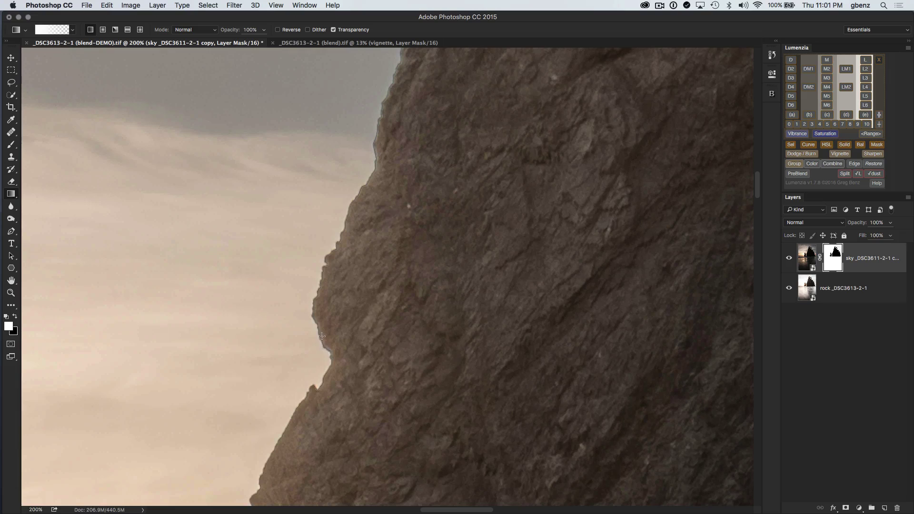
left_click_drag(448, 183, 396, 442)
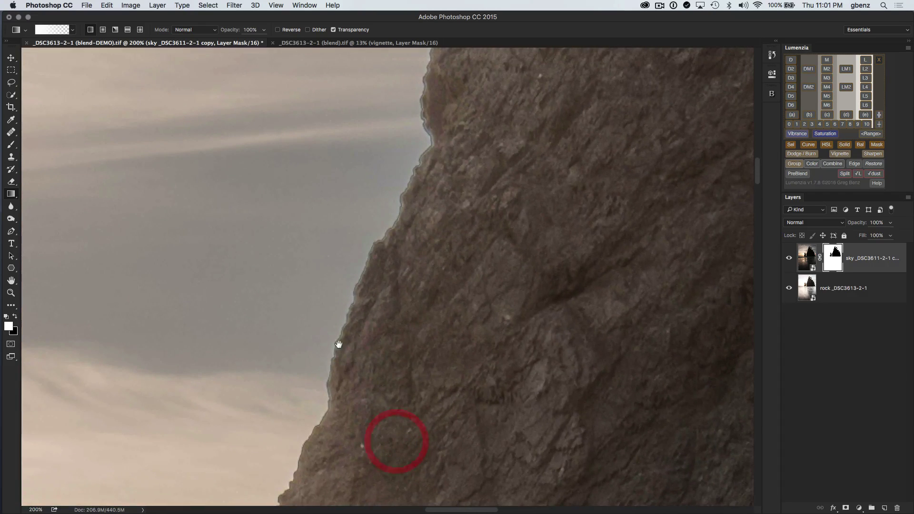
left_click_drag(450, 198, 474, 293)
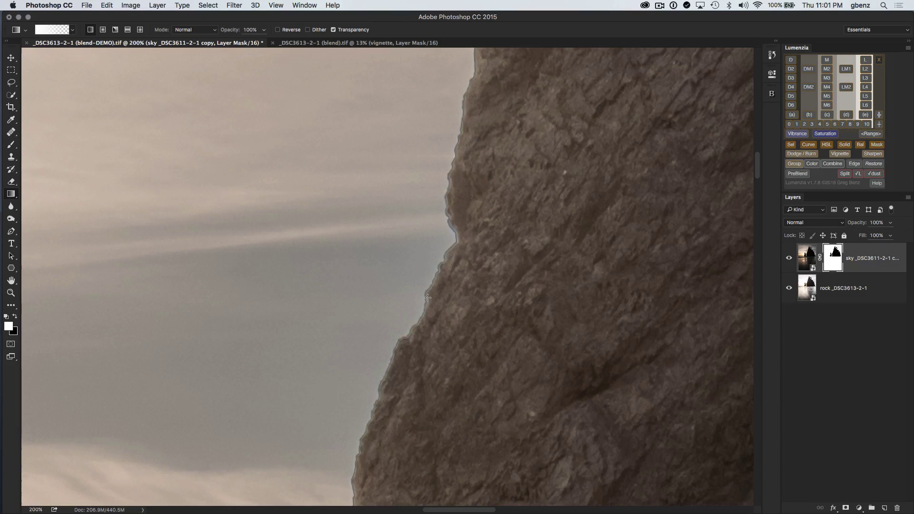
left_click_drag(468, 161, 397, 506)
left_click_drag(536, 129, 361, 451)
left_click_drag(453, 214, 359, 365)
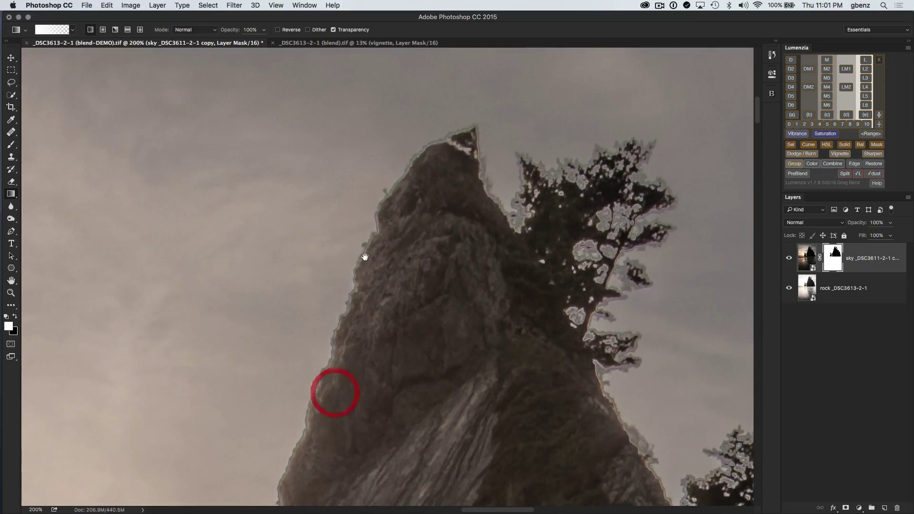
left_click_drag(402, 231, 205, 196)
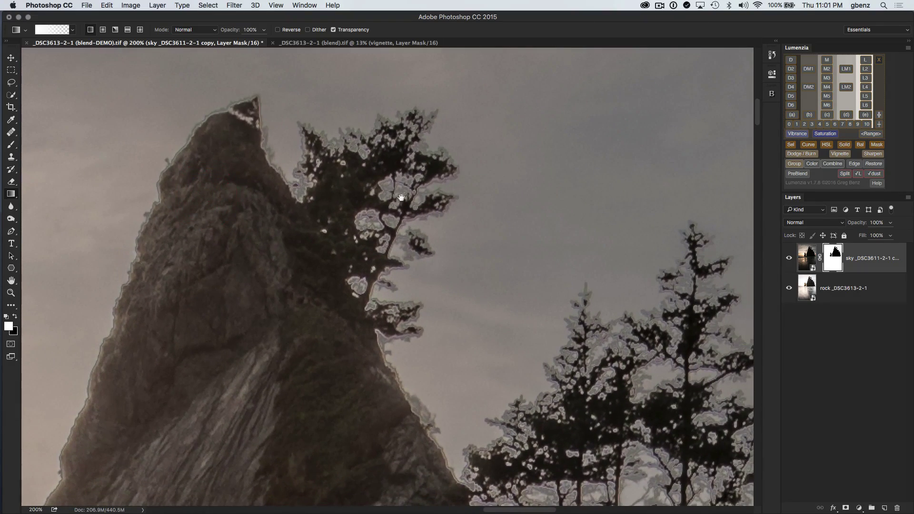
left_click_drag(471, 285, 237, 99)
left_click_drag(364, 204, 302, 167)
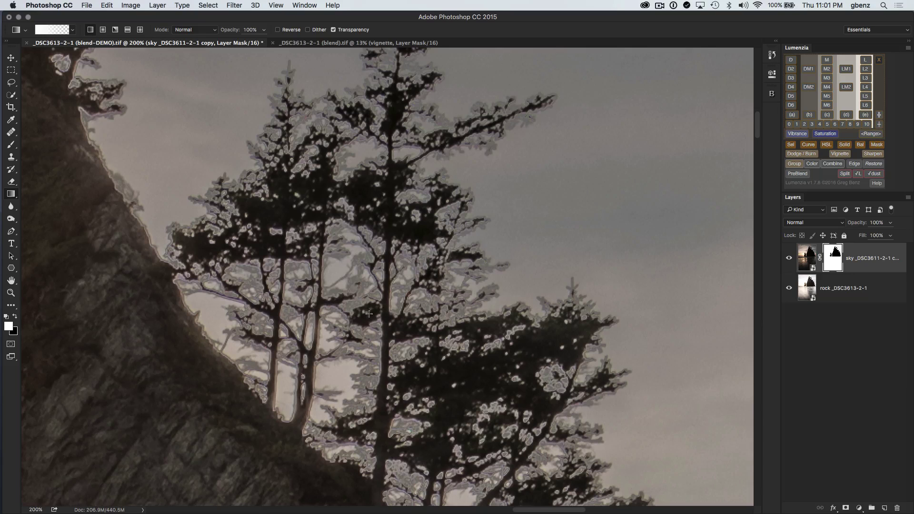
key("super+minus")
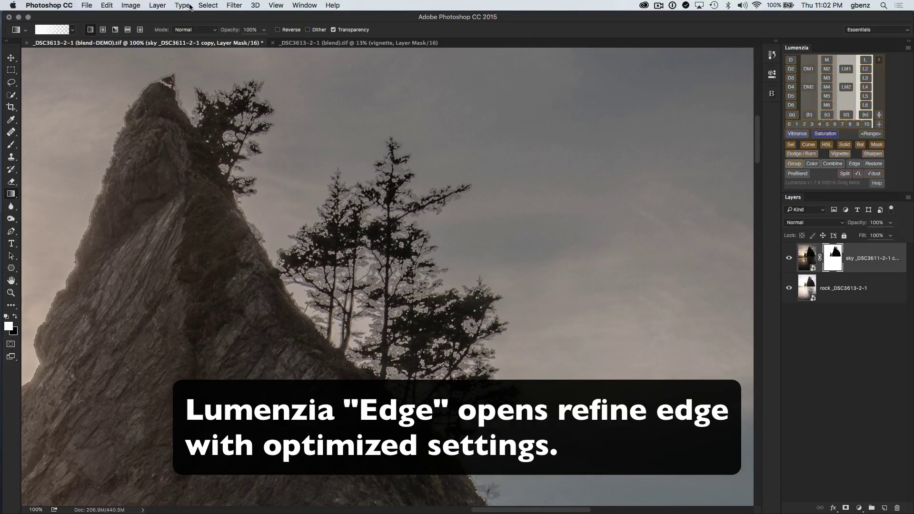
Open Refine Mask for the sky layer's mask, preview it in Black & White, and set the view to On Layers.
left_click(159, 6)
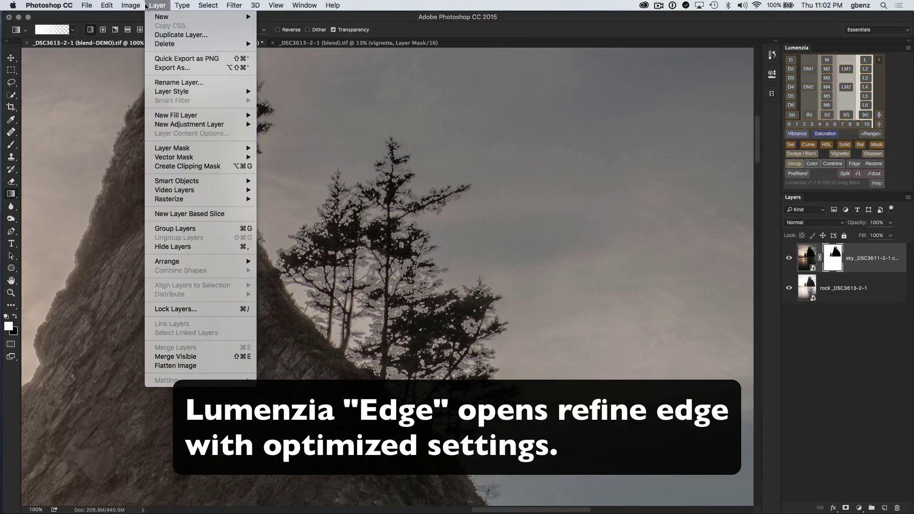
mouse_move(208, 5)
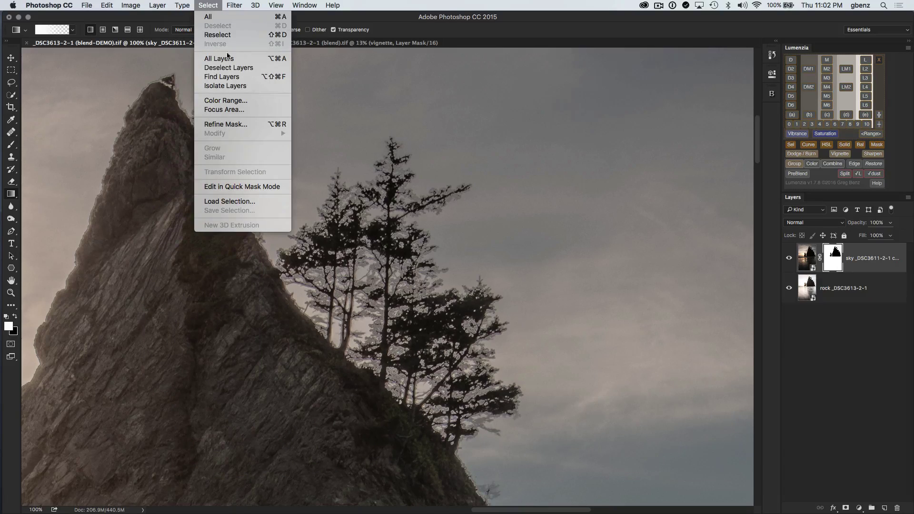
left_click(241, 123)
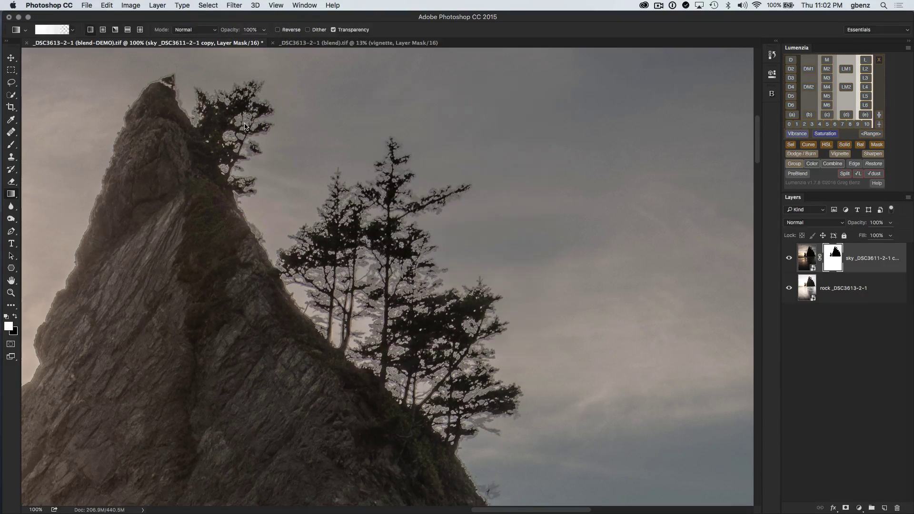
left_click_drag(453, 94, 642, 157)
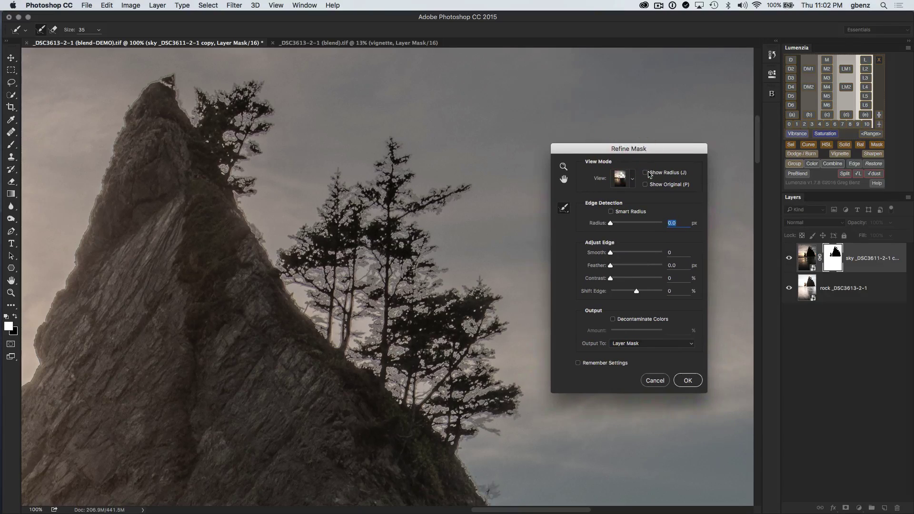
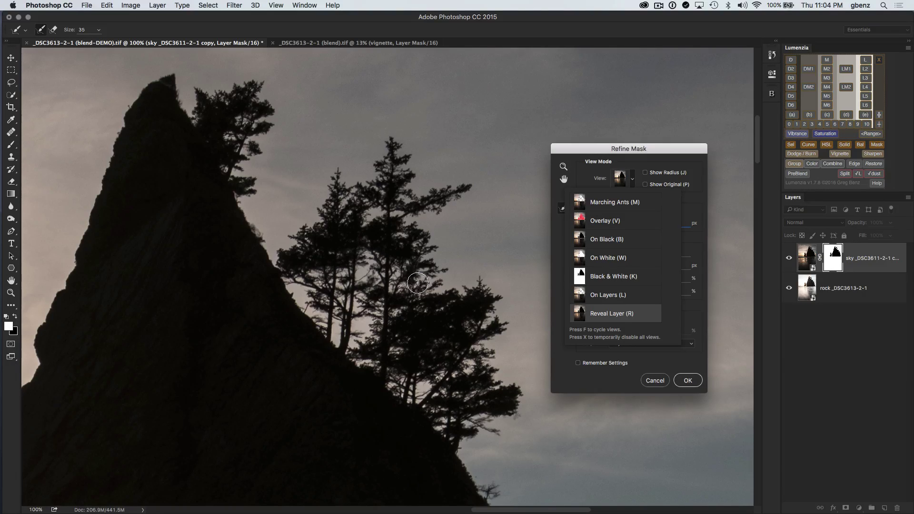
left_click(646, 277)
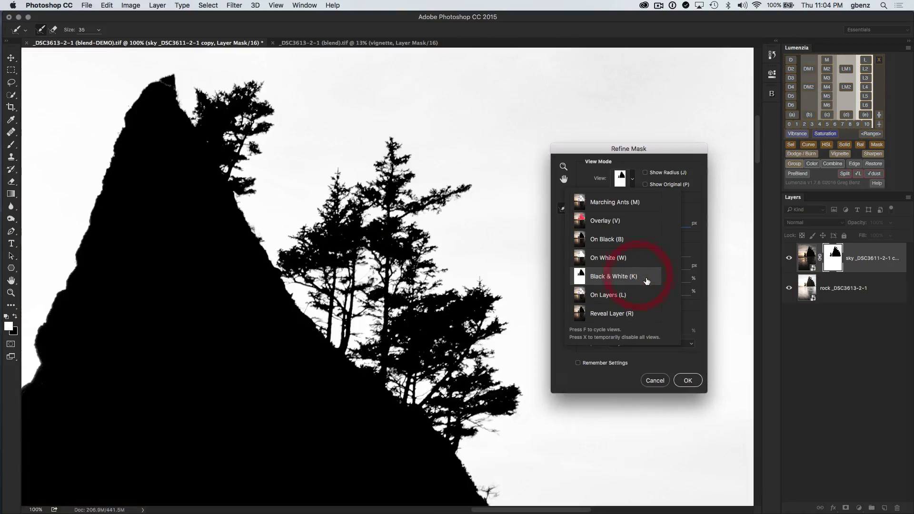
left_click(628, 297)
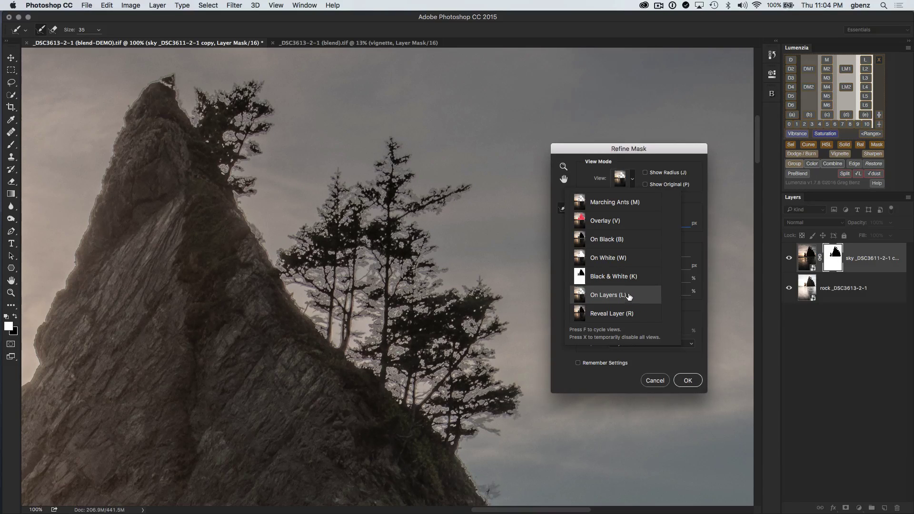
left_click(632, 180)
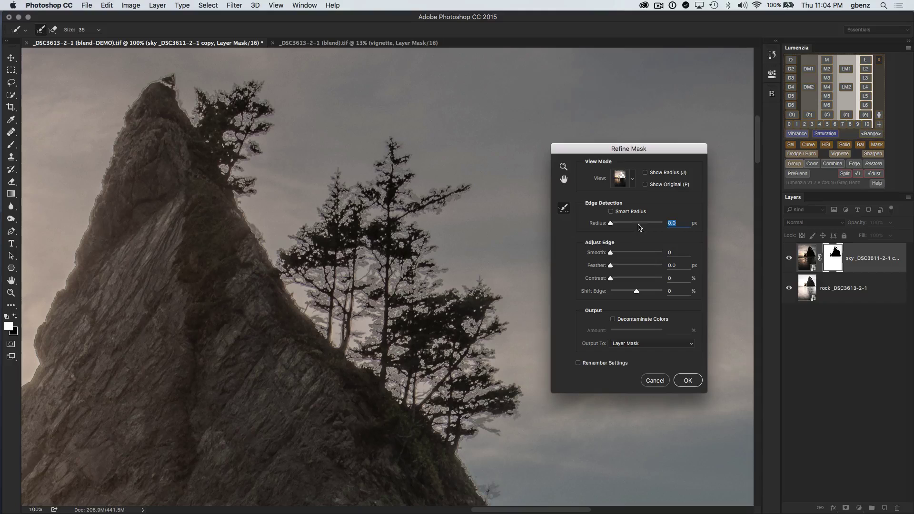
Turn on Show Radius and try increasing edge detection Radius values up to 52.5 px.
left_click(645, 173)
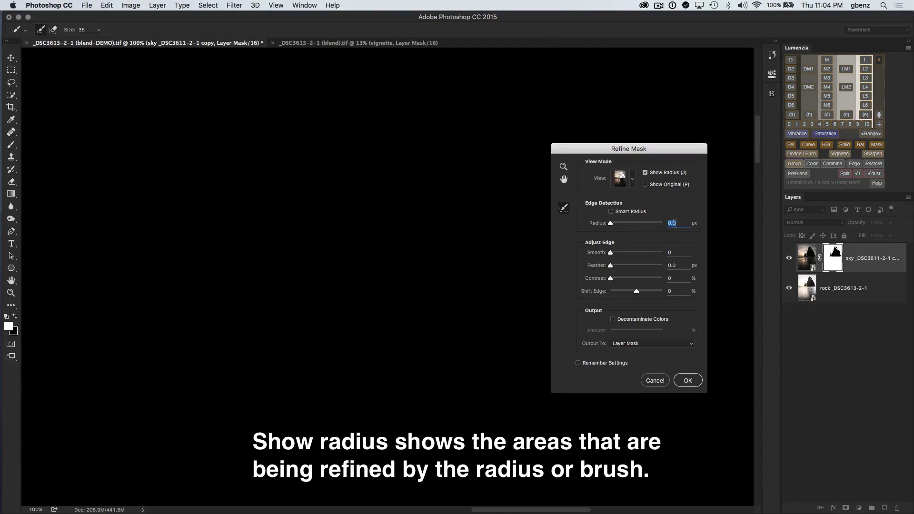
left_click_drag(612, 227, 618, 230)
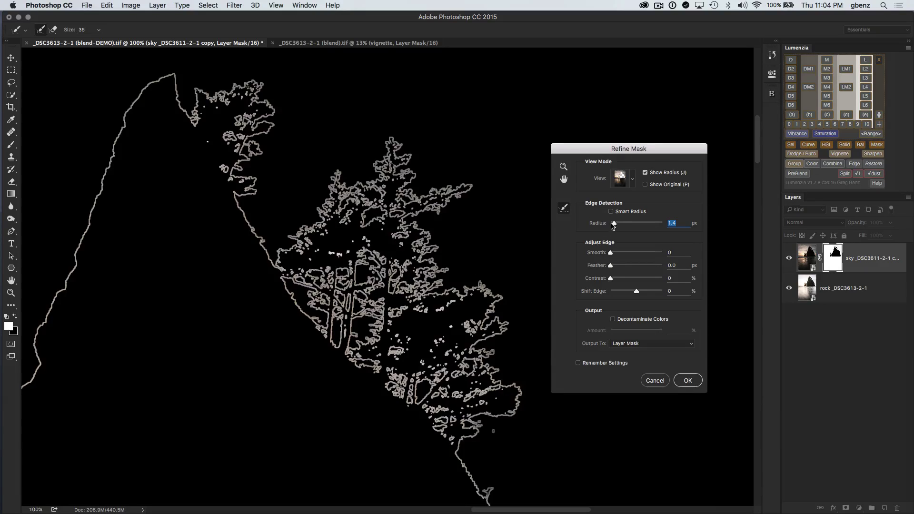
left_click_drag(622, 224, 626, 223)
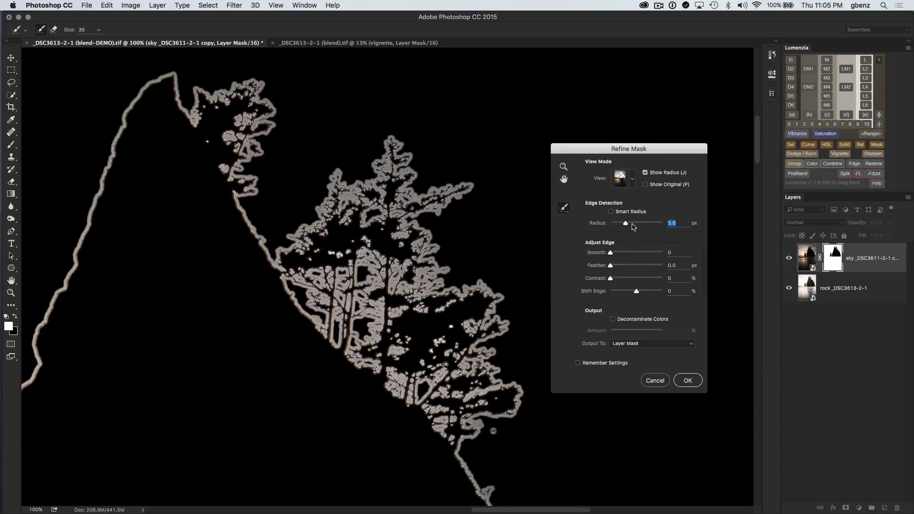
left_click_drag(627, 226, 644, 226)
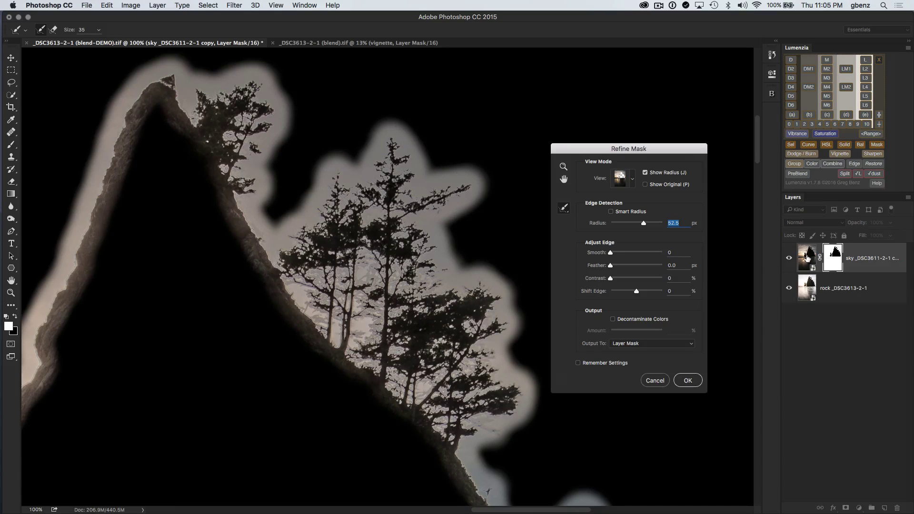
View the mask in Black & White with Show Radius off and lower the Radius to 0.3 px.
left_click(632, 180)
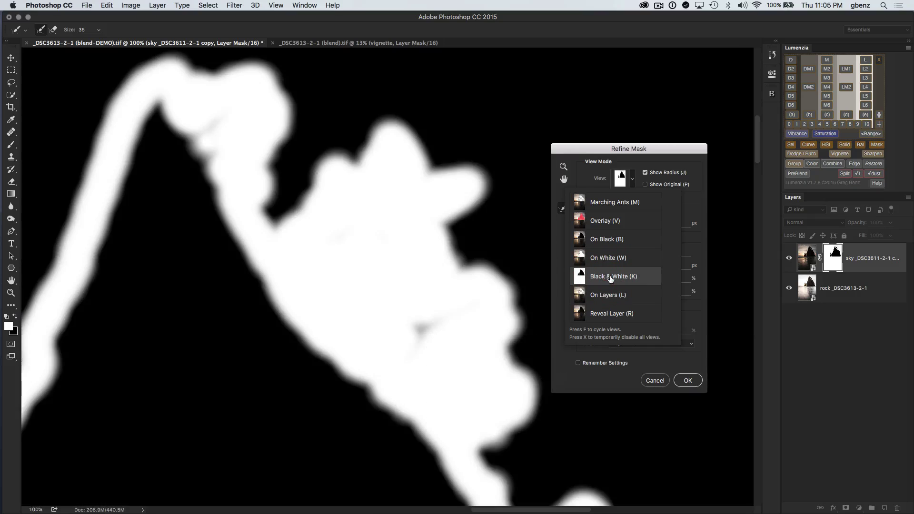
left_click(633, 181)
left_click_drag(643, 224, 620, 225)
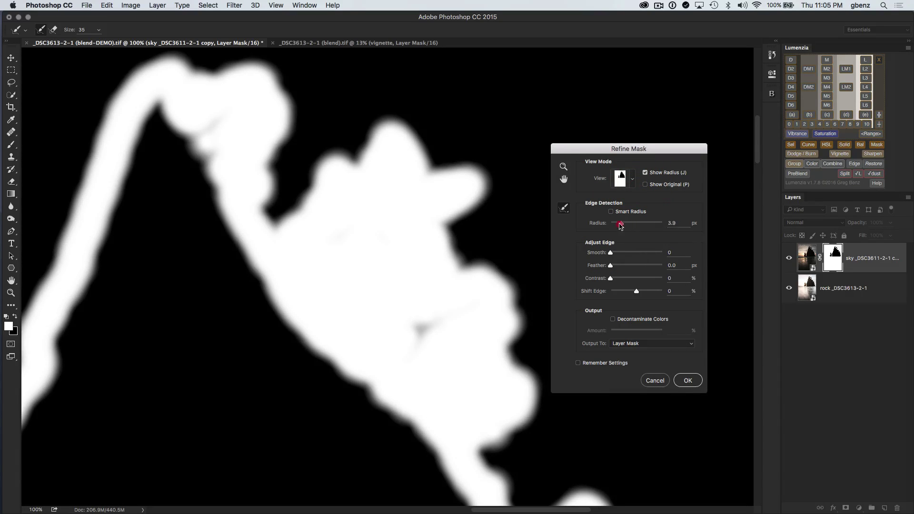
left_click(646, 173)
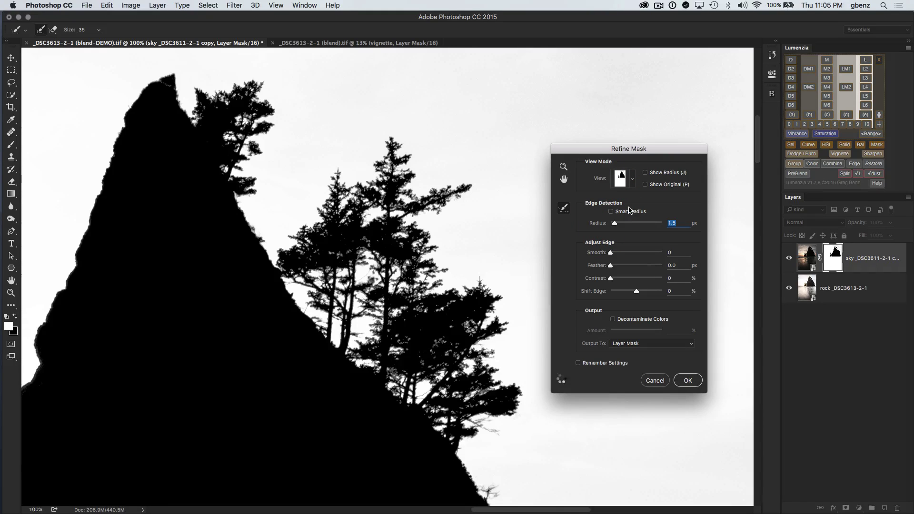
left_click_drag(615, 223, 610, 227)
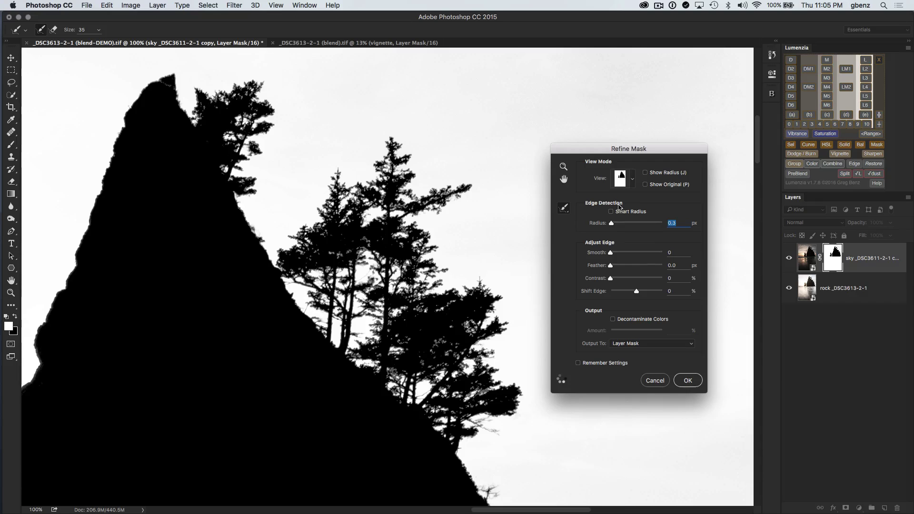
Try a Radius of 85.7 px and compare the refined mask with the original in Black & White.
left_click_drag(613, 224, 638, 222)
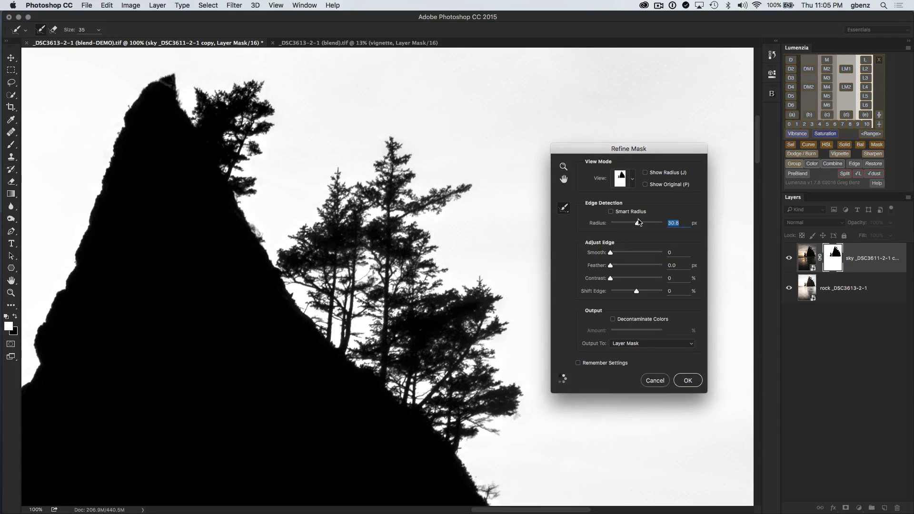
left_click_drag(639, 222, 652, 228)
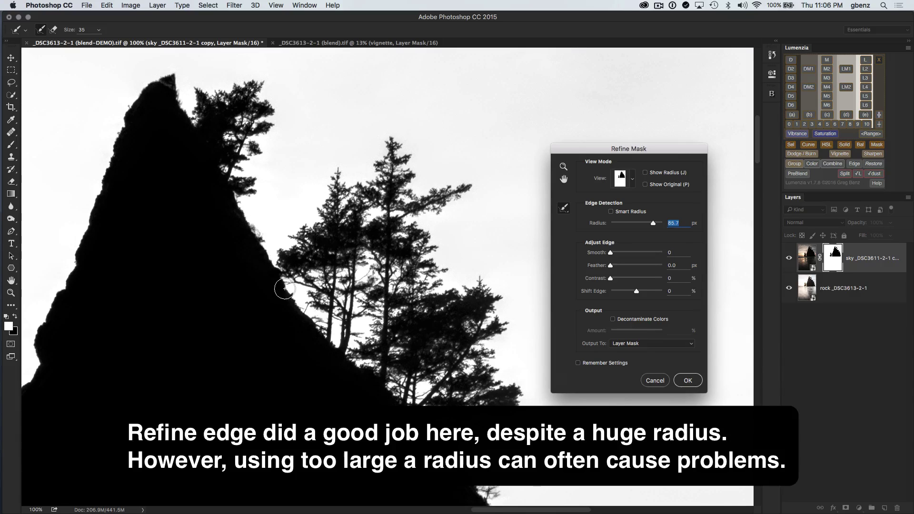
left_click(645, 185)
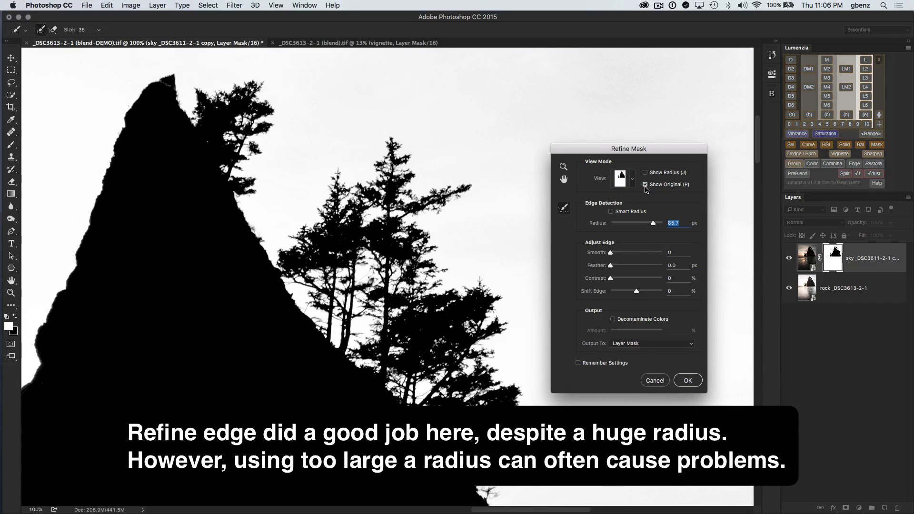
left_click(645, 185)
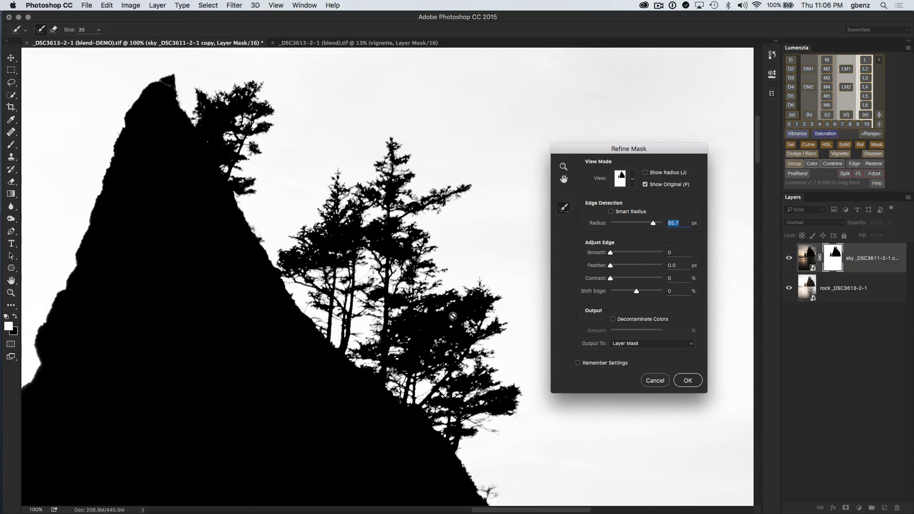
left_click(645, 185)
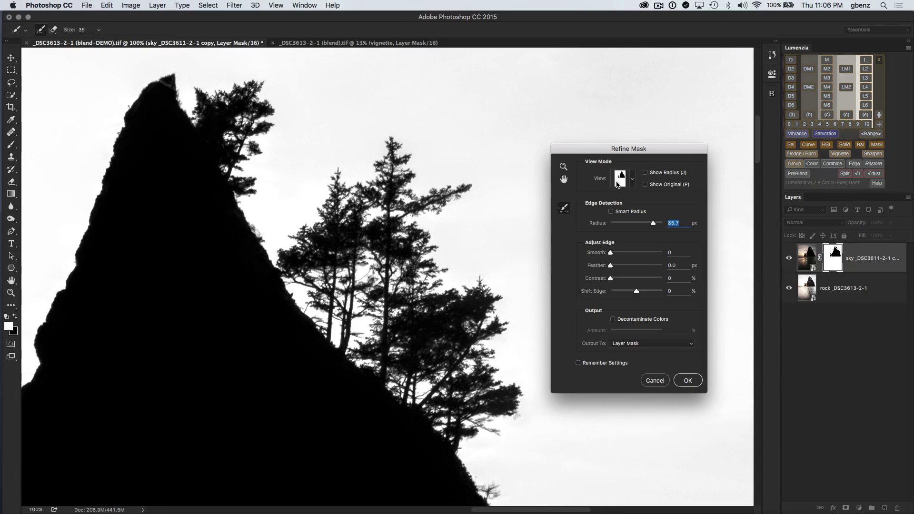
Switch the view to On Layers and compare the refined blend with the original around the rock and trees.
left_click(632, 180)
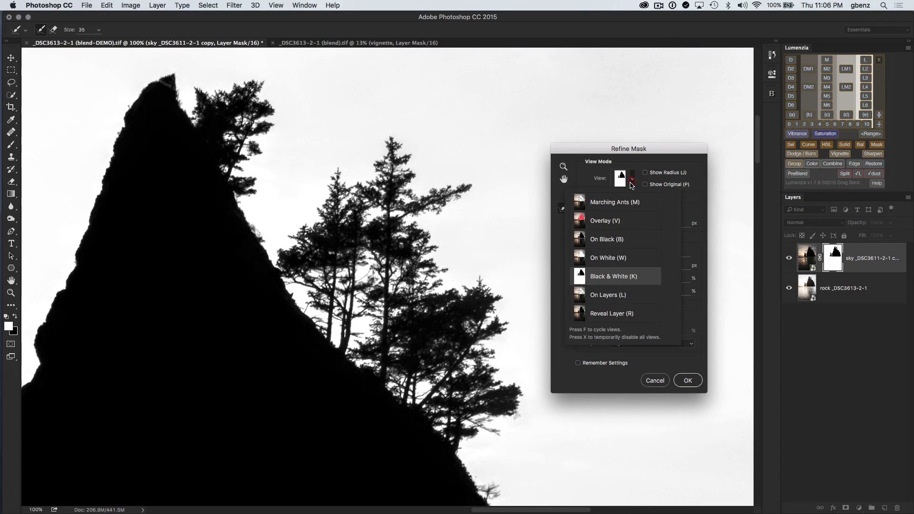
left_click(603, 294)
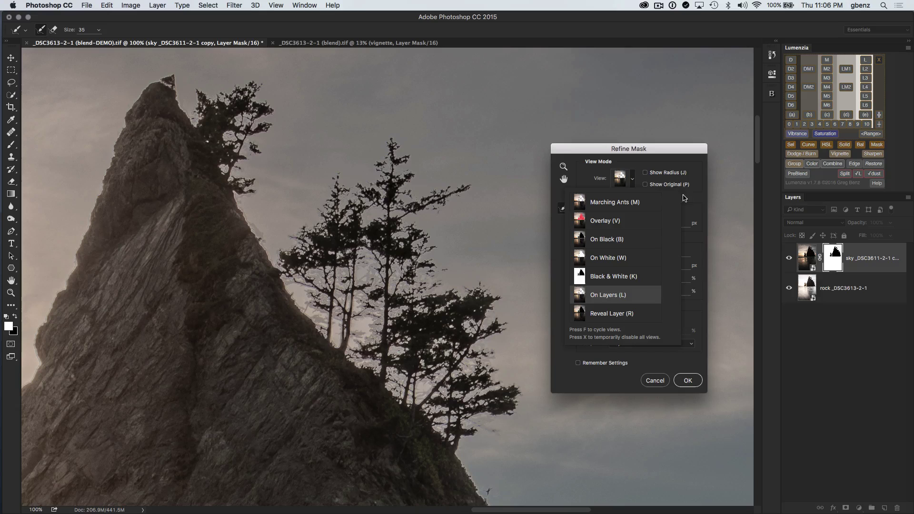
left_click(646, 185)
left_click(647, 186)
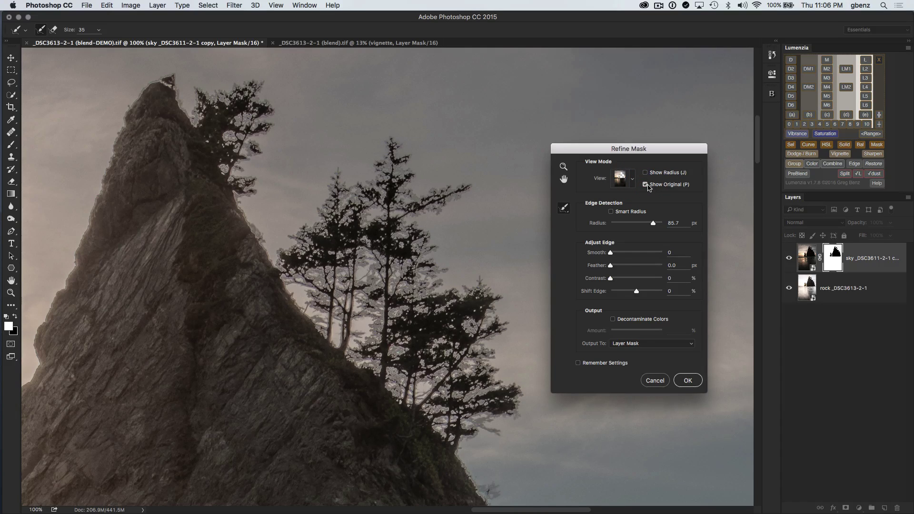
left_click(645, 185)
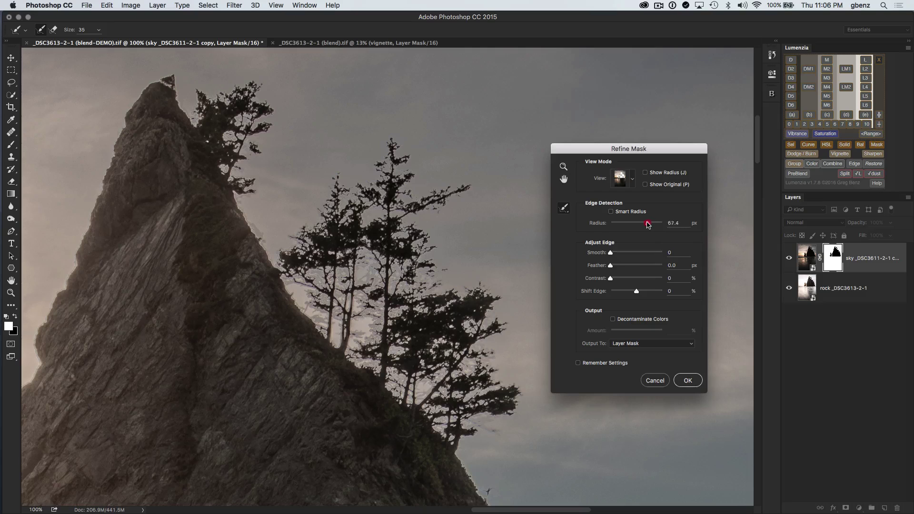
Reduce the Radius to 2.5 px and check the refined edge area with Show Radius.
left_click_drag(648, 225, 617, 224)
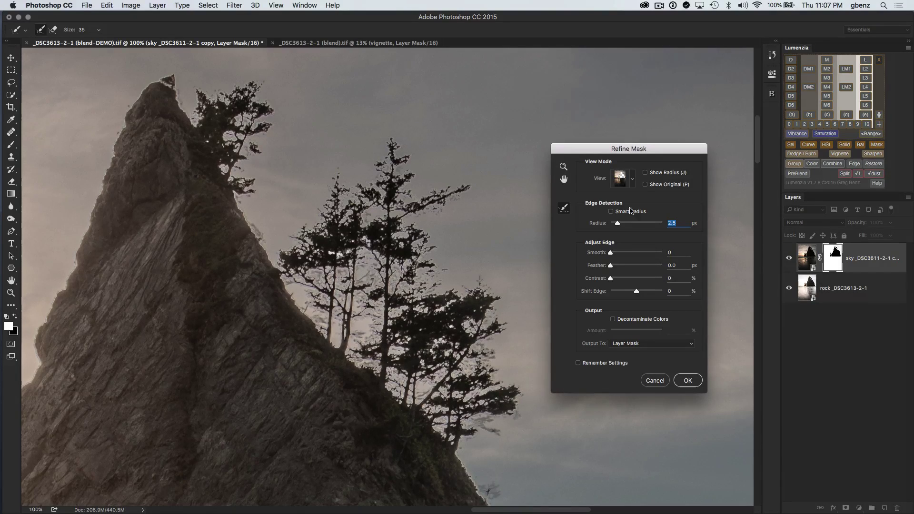
left_click(646, 174)
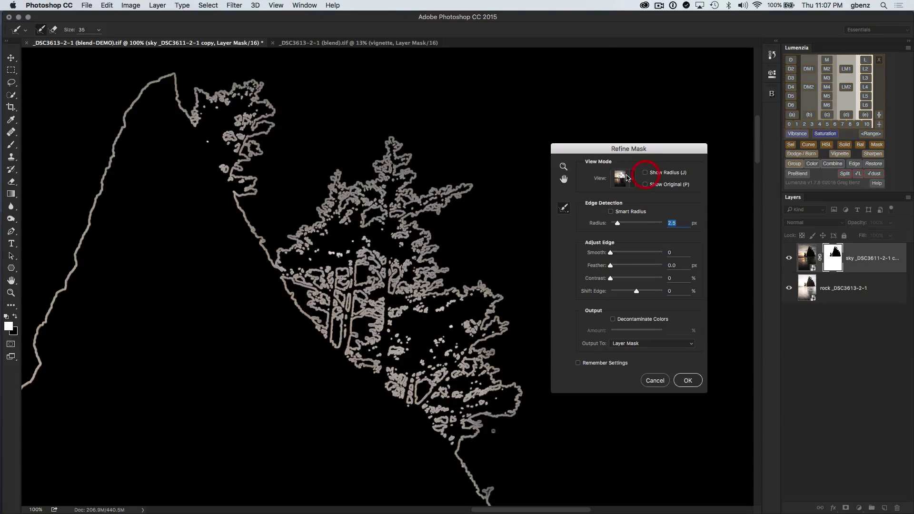
left_click(645, 173)
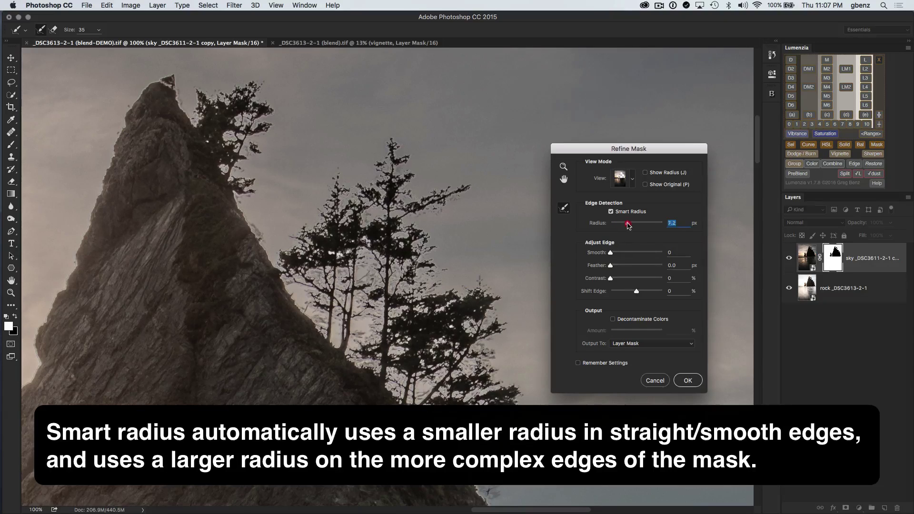
Test Smart Radius at 84.1 px with Show Radius on, turn Smart Radius off, and set the Radius to 2.4 px.
left_click_drag(628, 225, 638, 227)
left_click(646, 173)
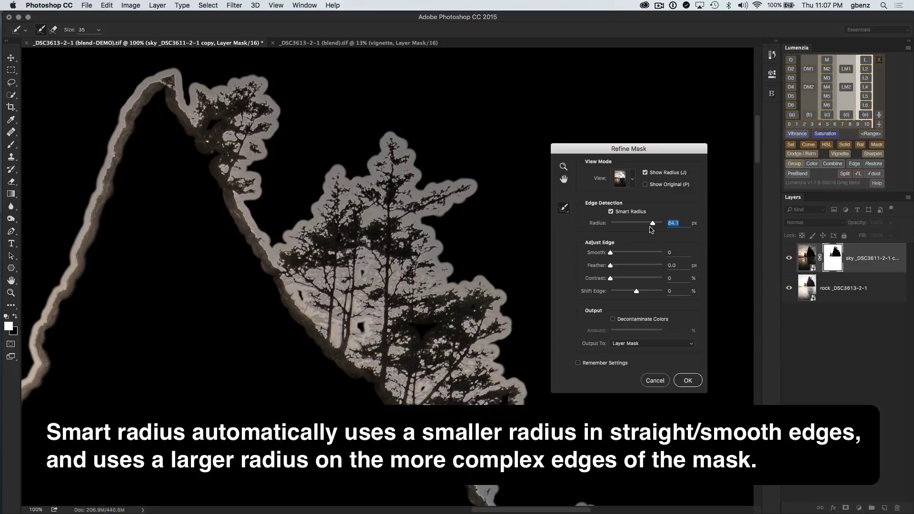
left_click(622, 213)
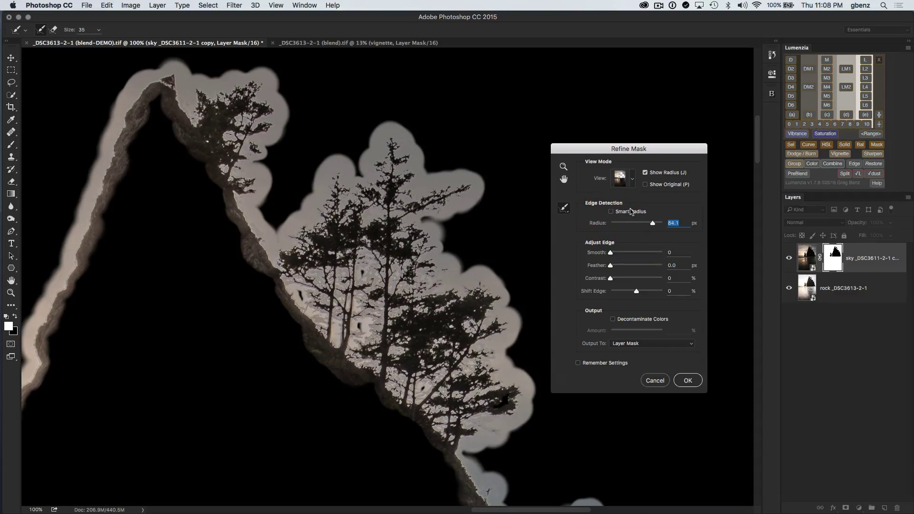
left_click_drag(652, 225, 617, 225)
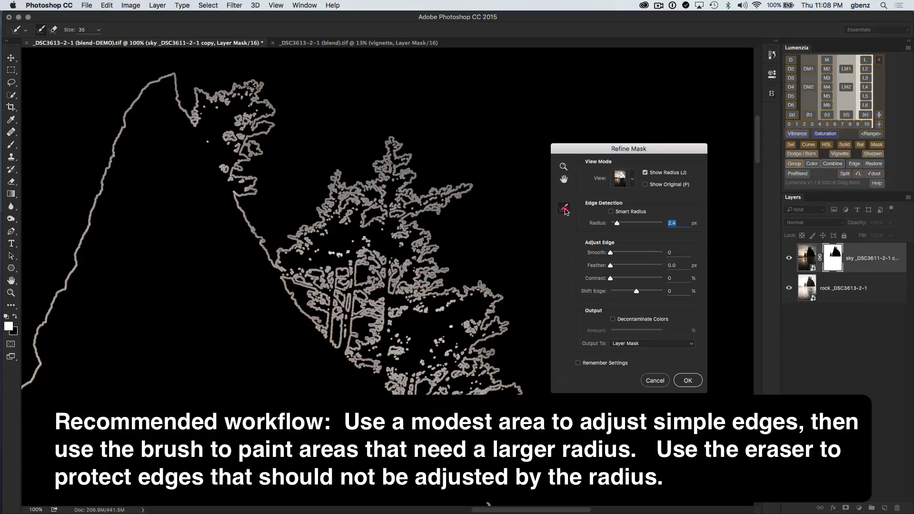
Paint over the trees on the rock's slope and near its peak with the Refine Radius Tool at size 80.
left_click(565, 209)
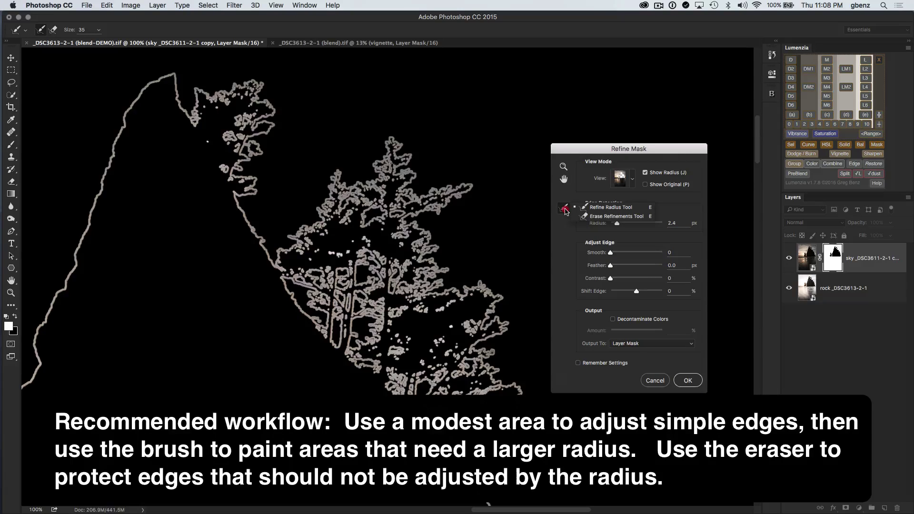
left_click(593, 208)
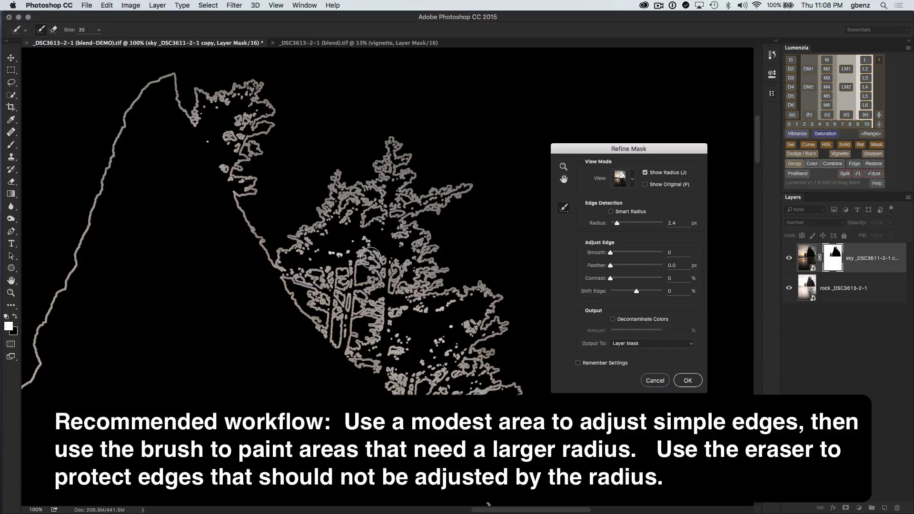
key("bracketright")
key("bracketright")
key("bracketright")
key("bracketright")
key("bracketright")
key("bracketright")
mouse_move(343, 181)
left_mouse_down()
mouse_move(322, 240)
mouse_move(292, 267)
mouse_move(386, 211)
mouse_move(387, 166)
mouse_move(388, 205)
mouse_move(415, 210)
mouse_move(391, 252)
mouse_move(325, 282)
mouse_move(328, 291)
mouse_move(332, 284)
mouse_move(303, 280)
mouse_move(346, 328)
mouse_move(392, 322)
mouse_move(375, 334)
mouse_move(434, 309)
mouse_move(413, 348)
mouse_move(438, 356)
mouse_move(476, 333)
mouse_move(446, 391)
mouse_move(484, 410)
left_mouse_up()
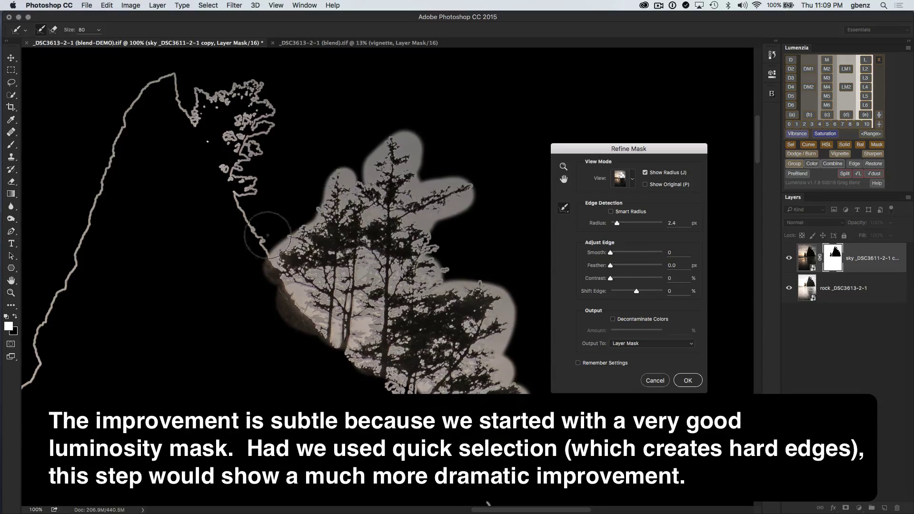
mouse_move(251, 178)
left_mouse_down()
mouse_move(215, 103)
mouse_move(261, 125)
mouse_move(219, 92)
mouse_move(231, 139)
mouse_move(249, 148)
mouse_move(257, 176)
left_mouse_up()
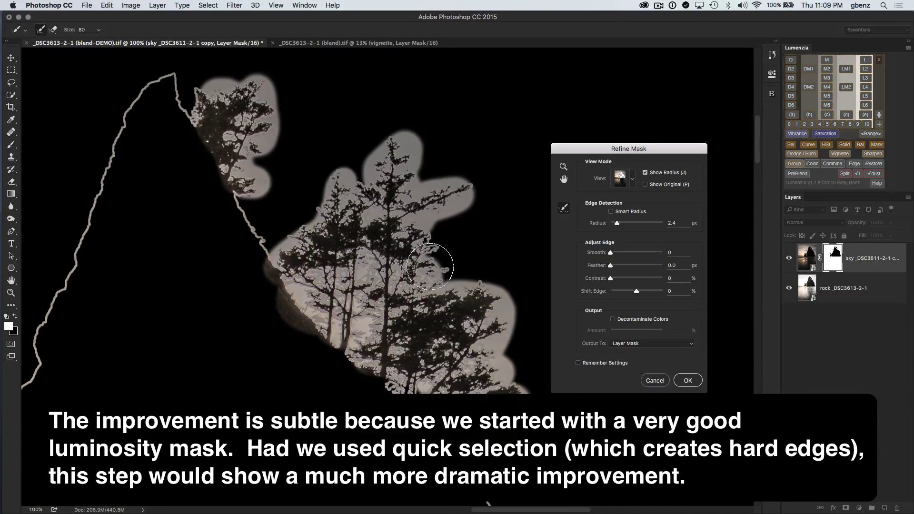
Paint over the small tree lower on the rock's slope with the Refine Radius Tool and cancel the Refine Mask changes.
left_click(647, 172)
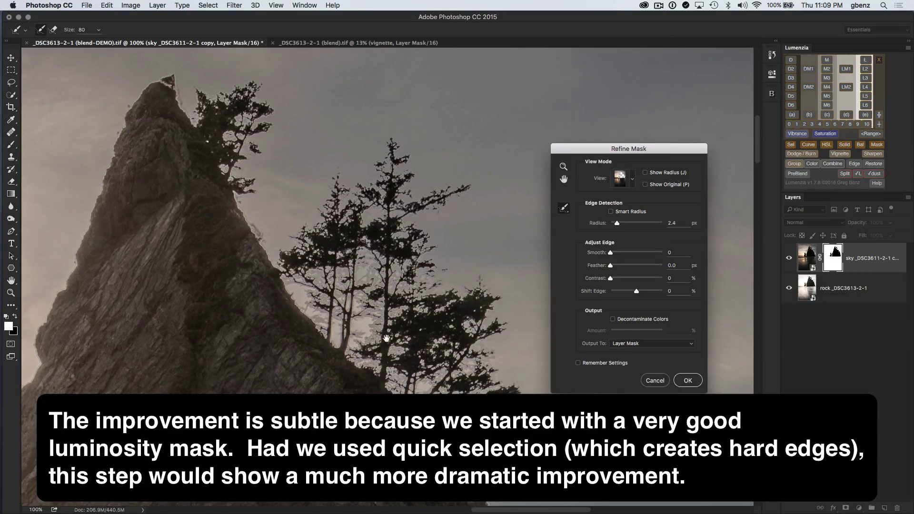
left_click_drag(385, 338, 191, 70)
left_click_drag(312, 338, 128, 92)
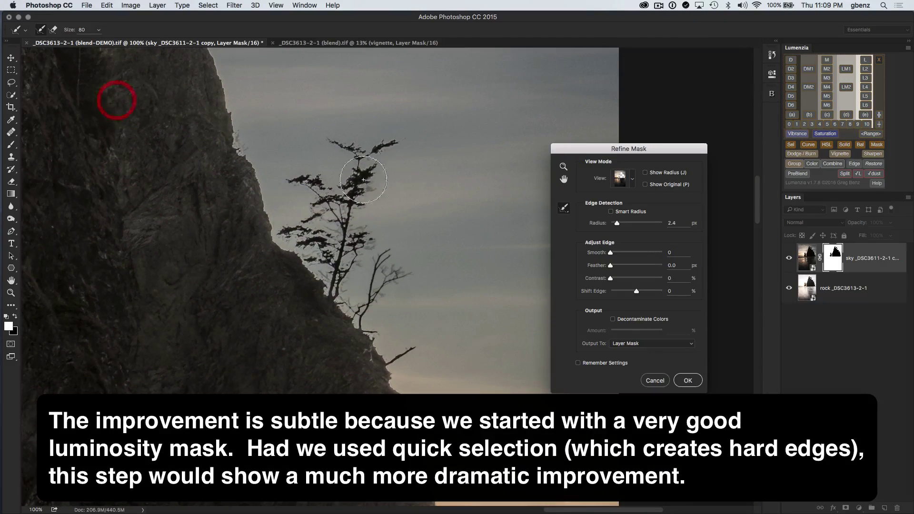
mouse_move(346, 147)
left_mouse_down()
mouse_move(361, 171)
mouse_move(360, 192)
mouse_move(312, 172)
mouse_move(343, 223)
mouse_move(337, 238)
mouse_move(306, 238)
mouse_move(348, 244)
mouse_move(350, 270)
mouse_move(378, 306)
mouse_move(394, 259)
mouse_move(370, 312)
mouse_move(340, 277)
mouse_move(400, 348)
left_mouse_up()
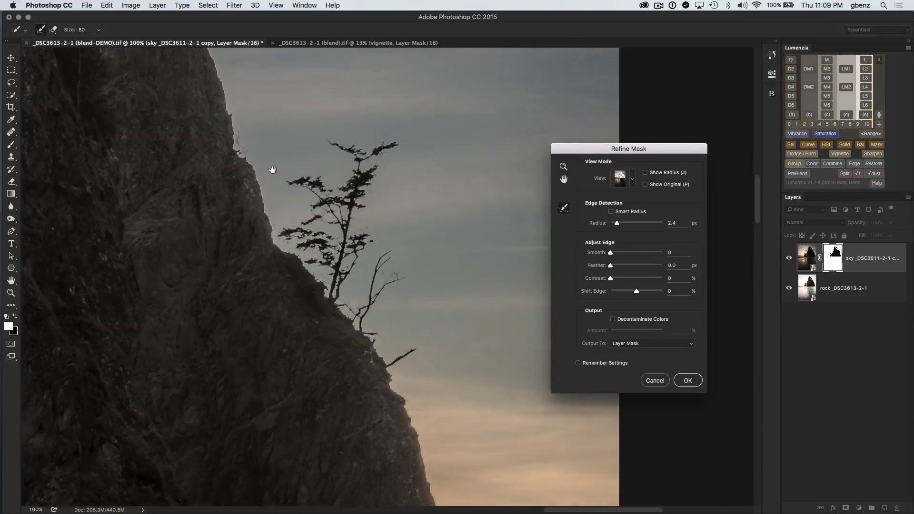
left_click_drag(271, 170, 516, 476)
mouse_move(239, 174)
left_mouse_down()
mouse_move(347, 324)
mouse_move(419, 371)
left_mouse_up()
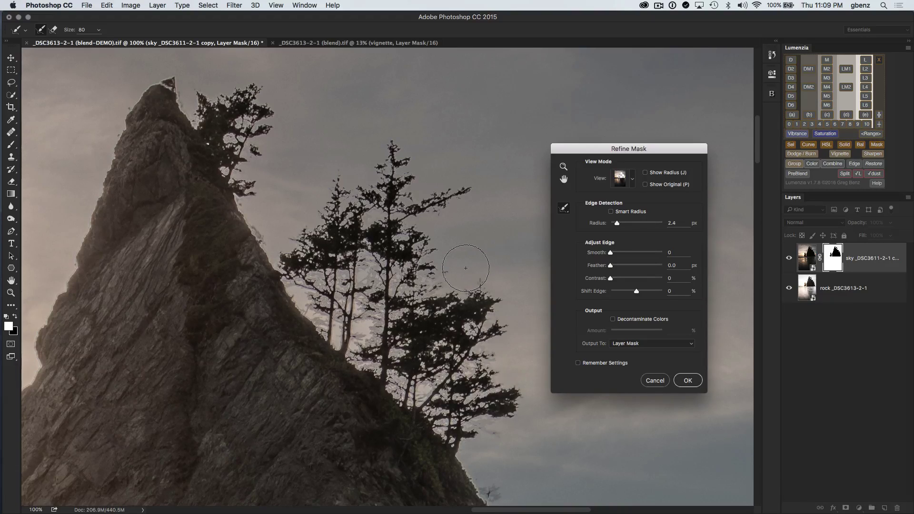
left_click(655, 380)
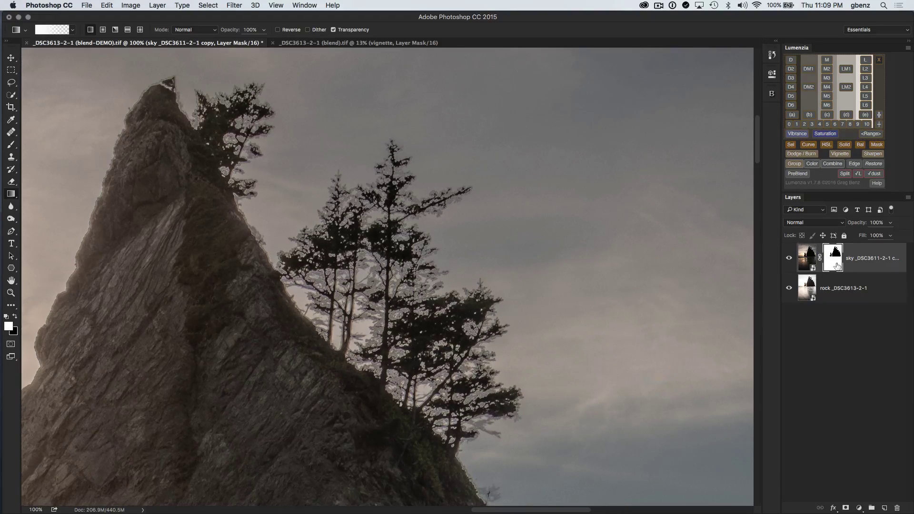
Disable the sky layer's mask and compare the sky and rock exposures by toggling the sky layer's visibility.
left_click(837, 266, "shift")
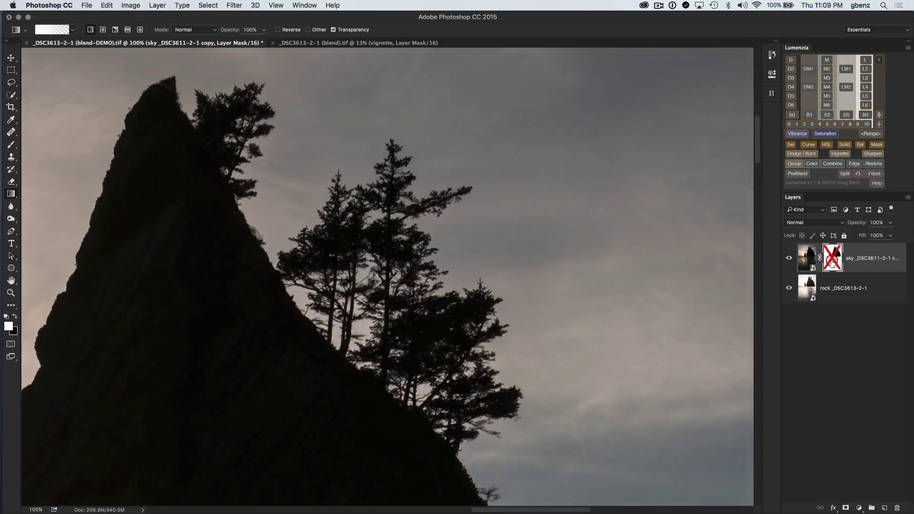
left_click(790, 259)
left_click(790, 259)
key("super+equal")
key("super+equal")
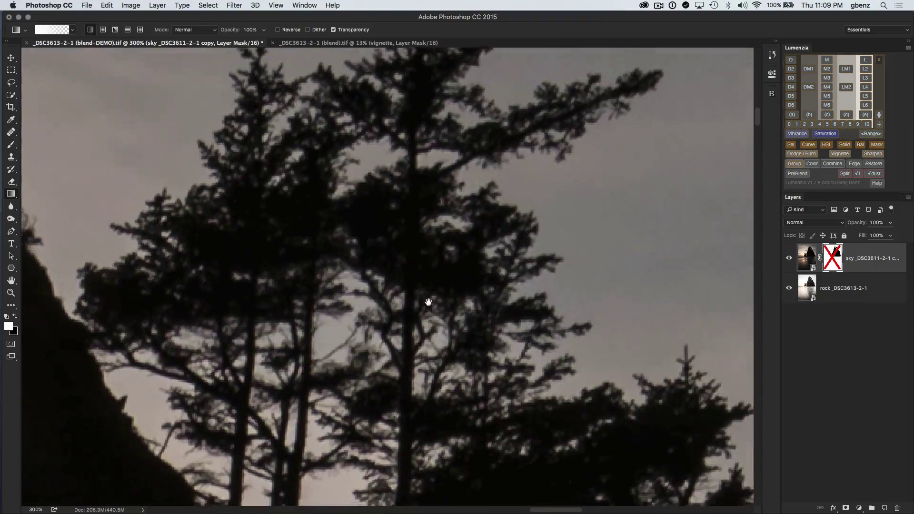
left_click_drag(429, 302, 425, 300)
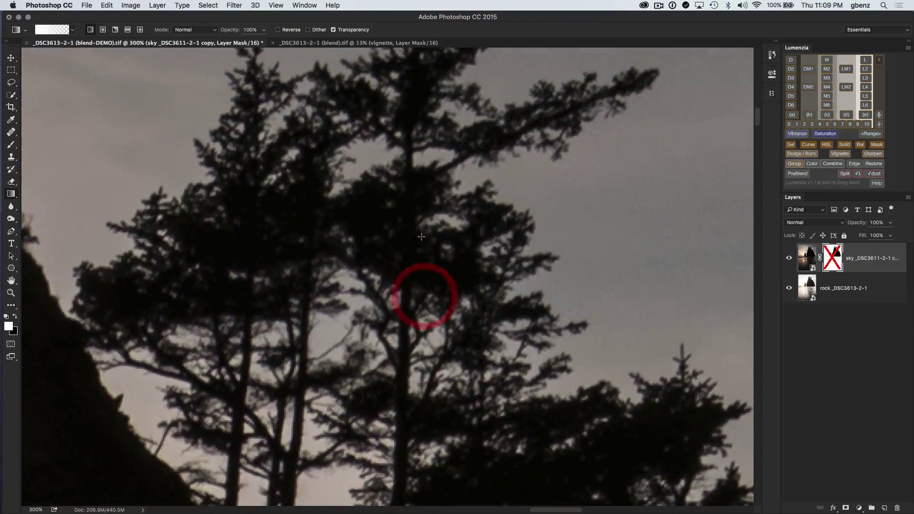
Toggle the unmasked sky layer off and on repeatedly to compare the tree branch edges between both exposures at 300%.
left_click(789, 258)
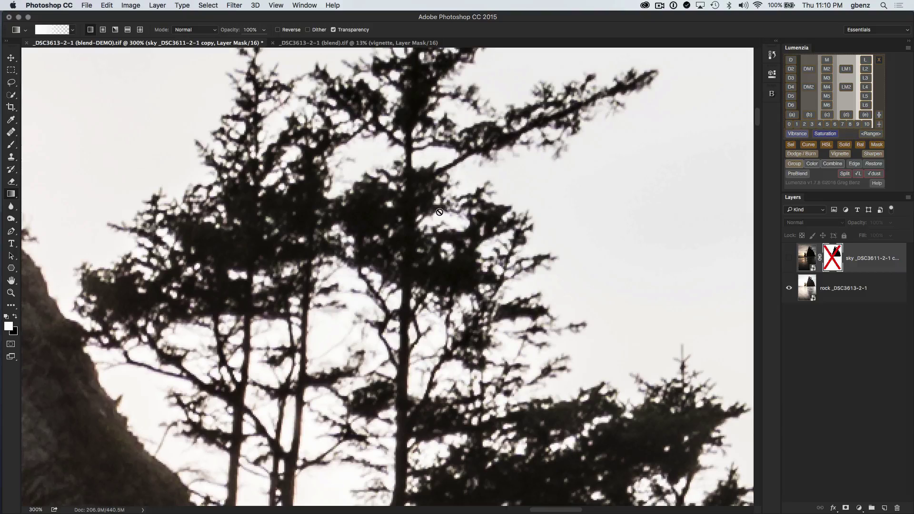
left_click(789, 258)
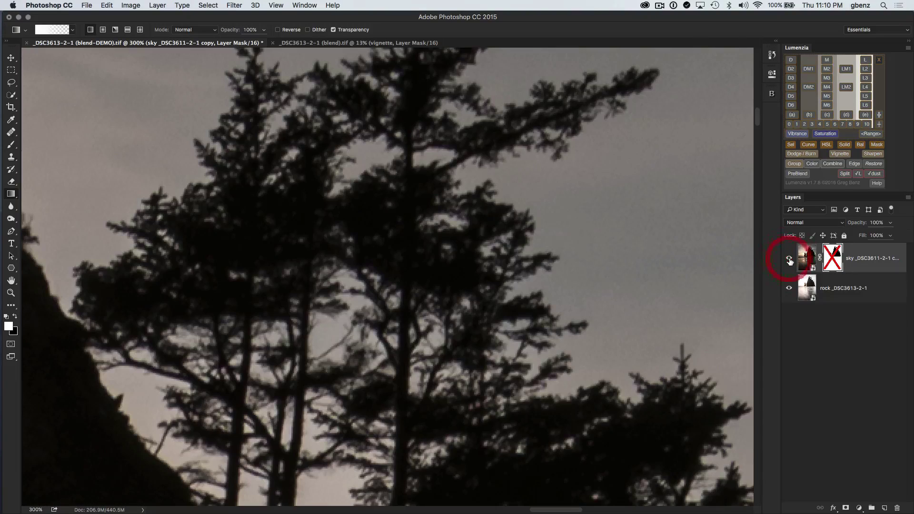
left_click(789, 258)
left_click(789, 258)
left_click(789, 259)
left_click(789, 259)
key("super+minus")
key("super+minus")
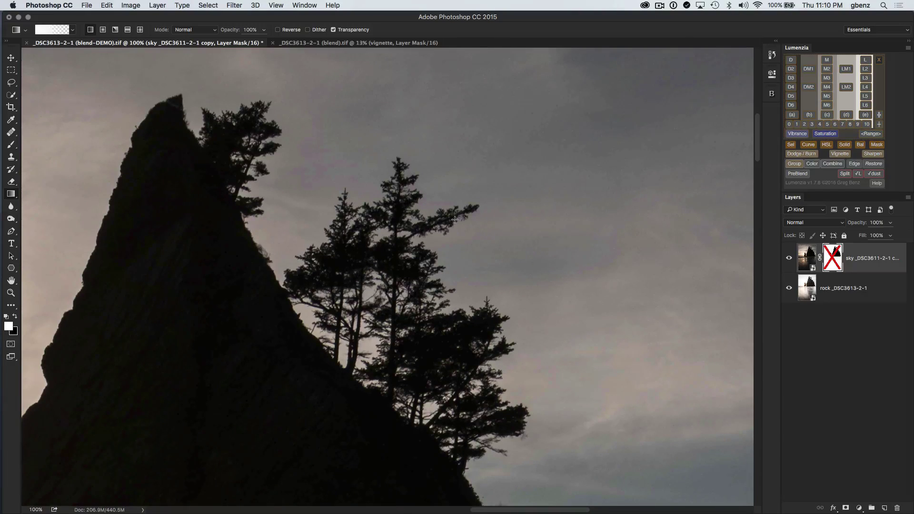
key("super+plus")
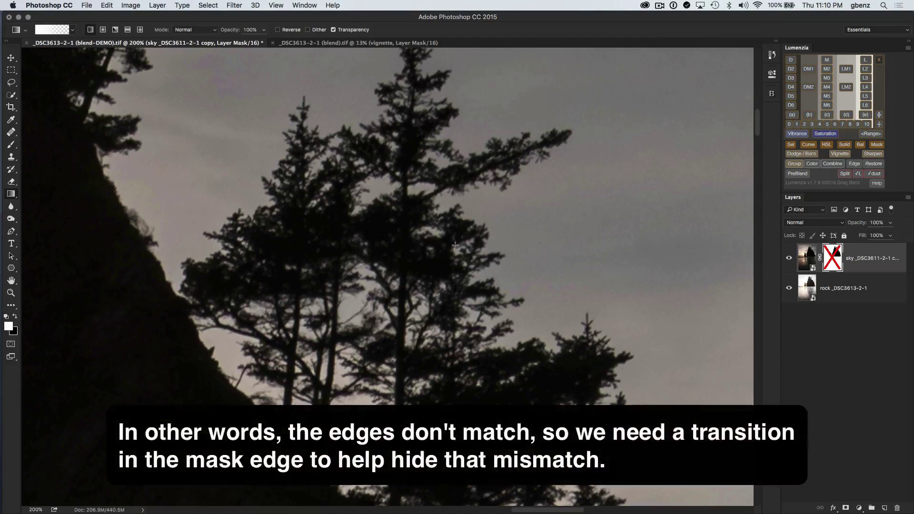
Re-enable the sky layer's mask and examine the blended edges along the rock's slope and the trees at 400%.
left_click(834, 261, "shift")
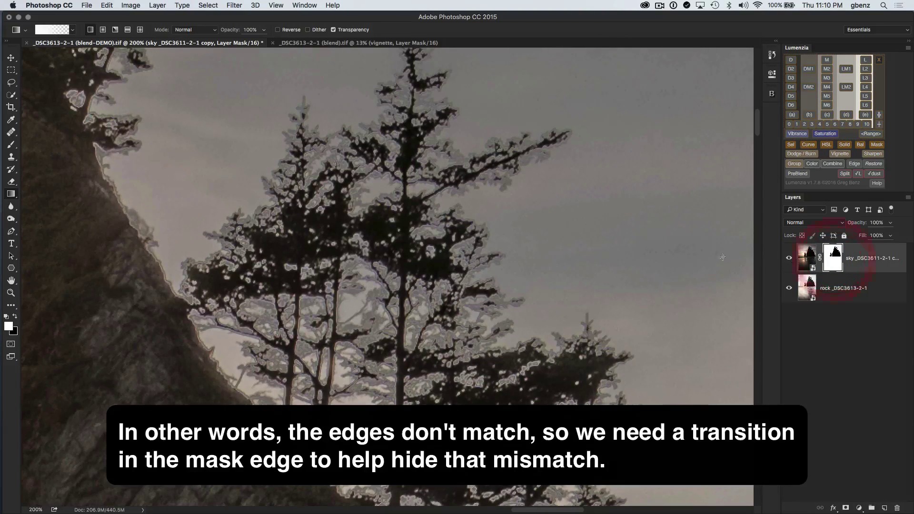
left_click_drag(253, 229, 374, 209)
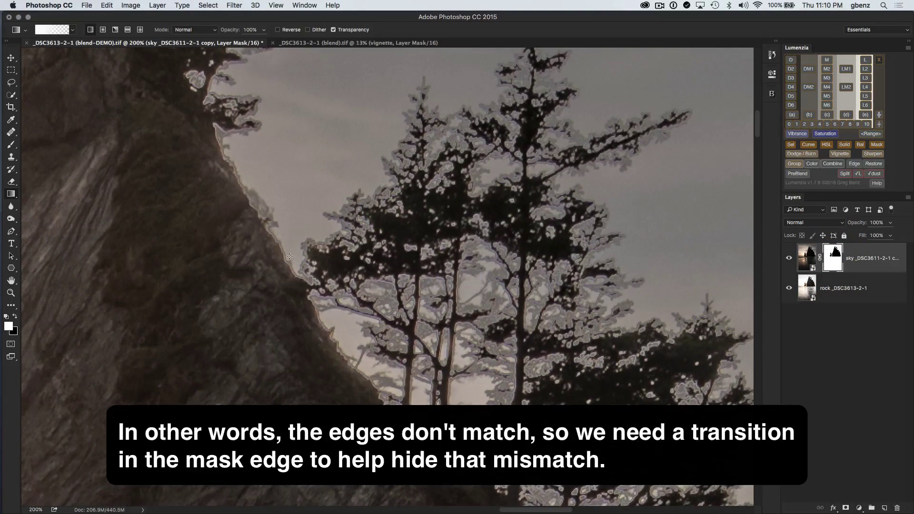
key("super+equal")
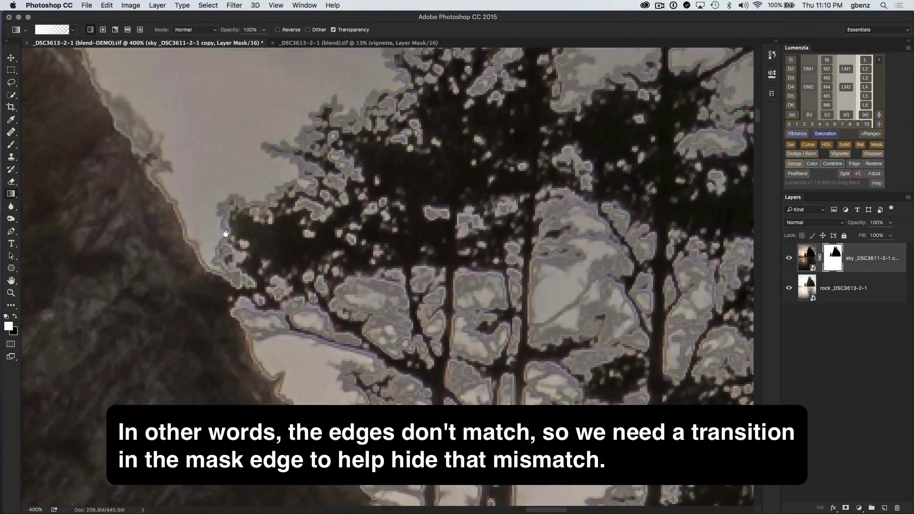
left_click_drag(225, 234, 340, 290)
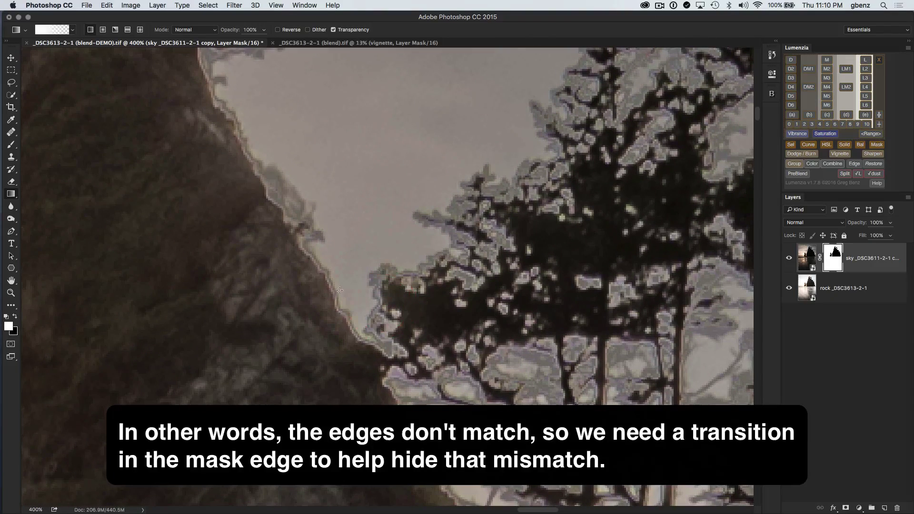
Disable the sky mask again, compare both exposures along the slope by toggling the sky layer, and re-enable the mask.
left_click(831, 265, "shift")
left_click(786, 258)
left_click(785, 259)
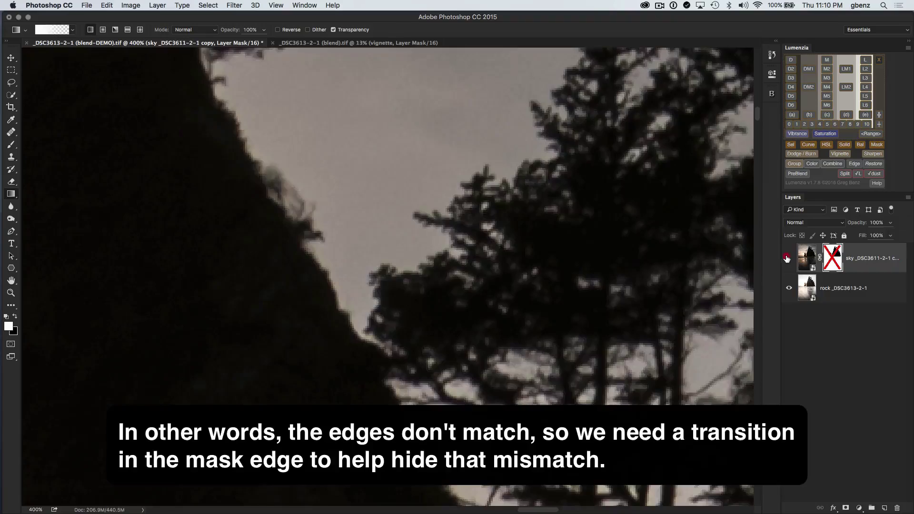
left_click(787, 259)
left_click(788, 259)
left_click(789, 259)
left_click(789, 260)
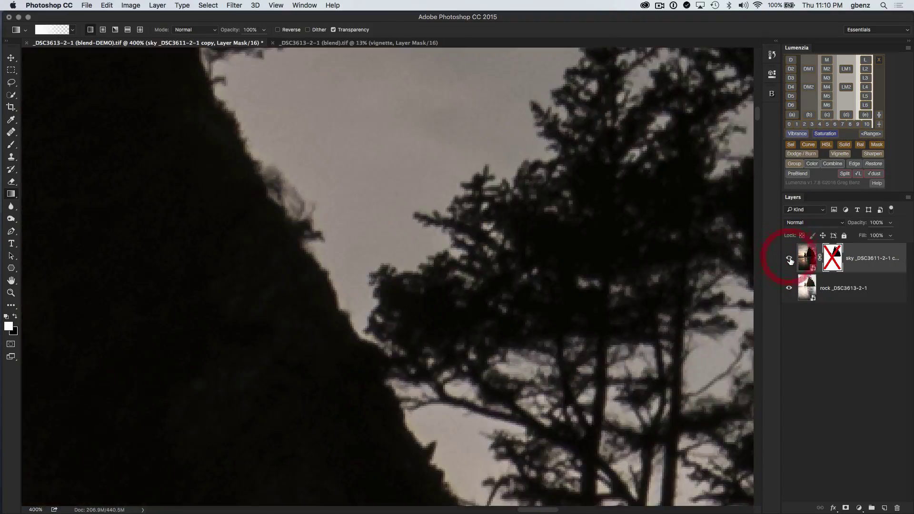
key("super+minus")
key("super+minus")
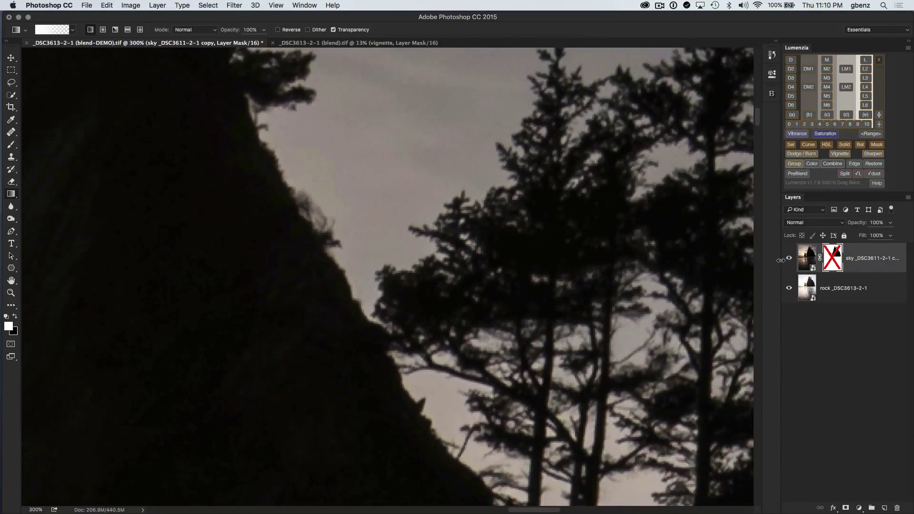
key("super+minus")
left_click_drag(522, 293, 444, 291)
left_click(835, 260, "shift")
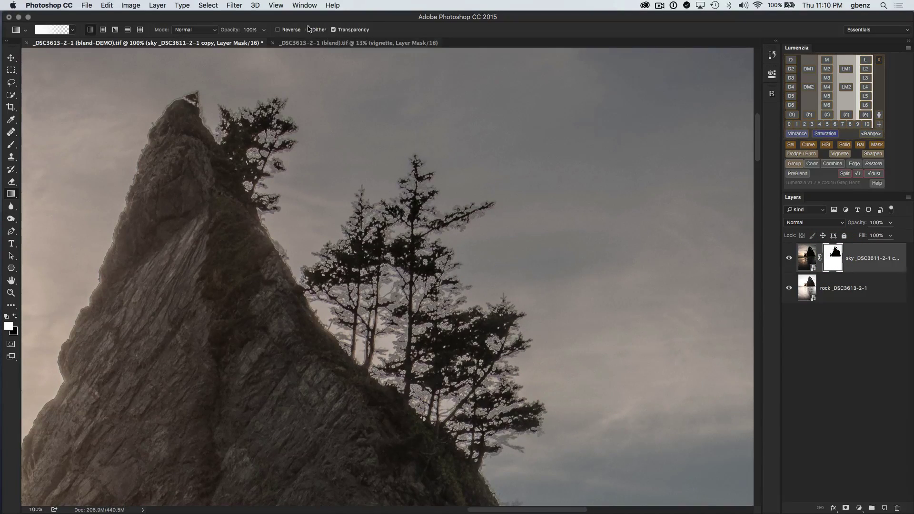
Reopen Refine Mask for the sky layer's mask and set the Radius to 1.7 px.
left_click(222, 6)
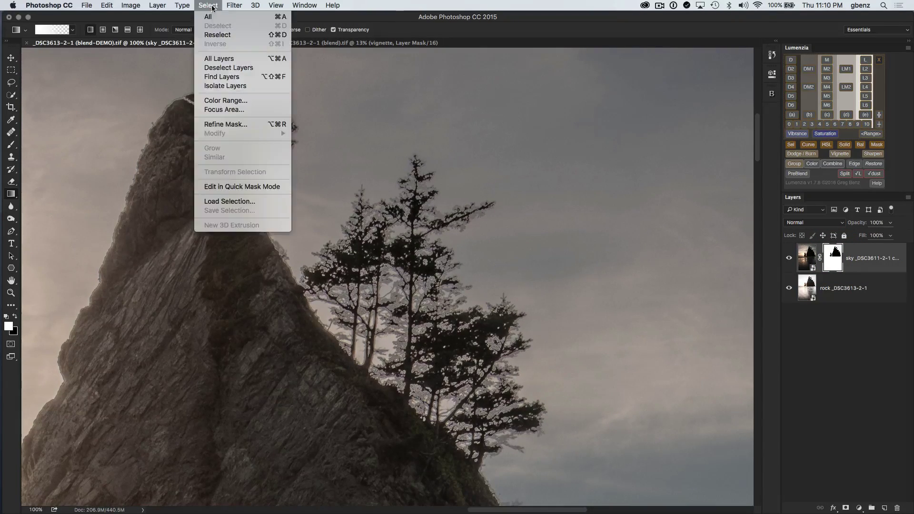
left_click(229, 123)
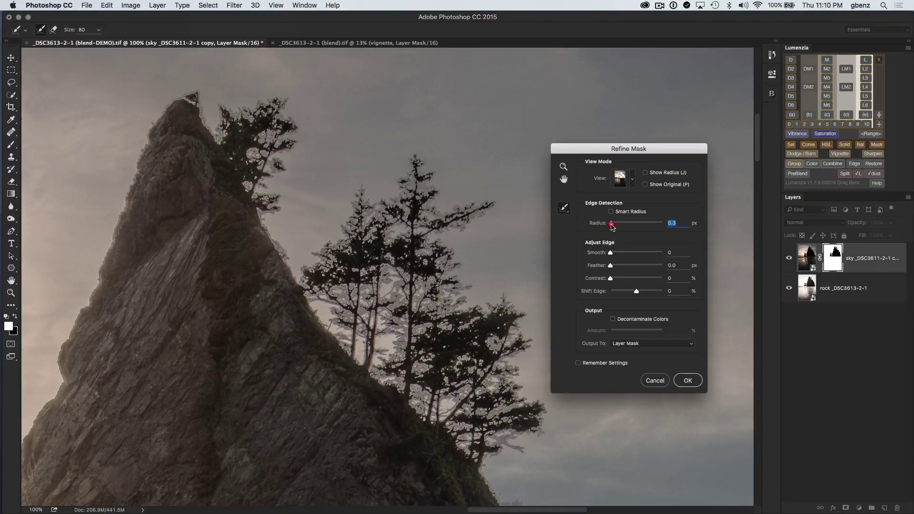
left_click_drag(613, 224, 614, 223)
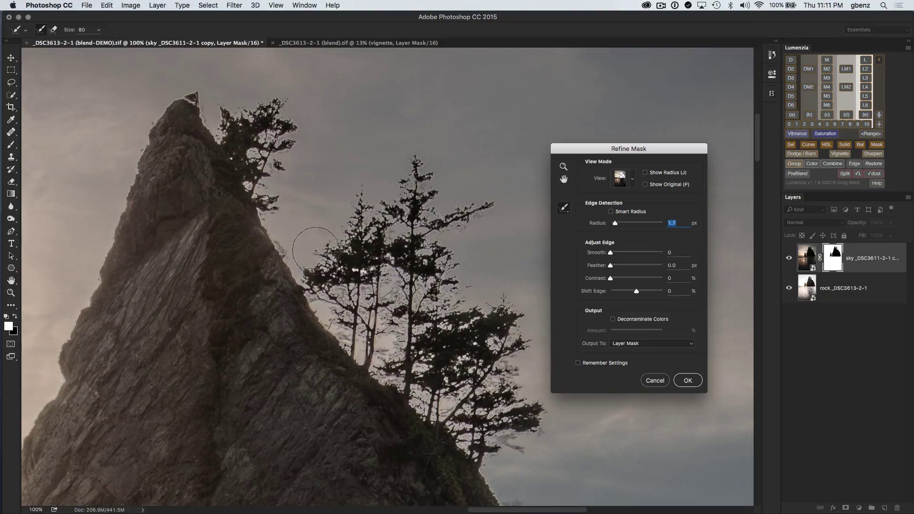
Compare the refined mask with the original along the rock's sunlit edge at 300% using Show Original.
left_click(646, 185)
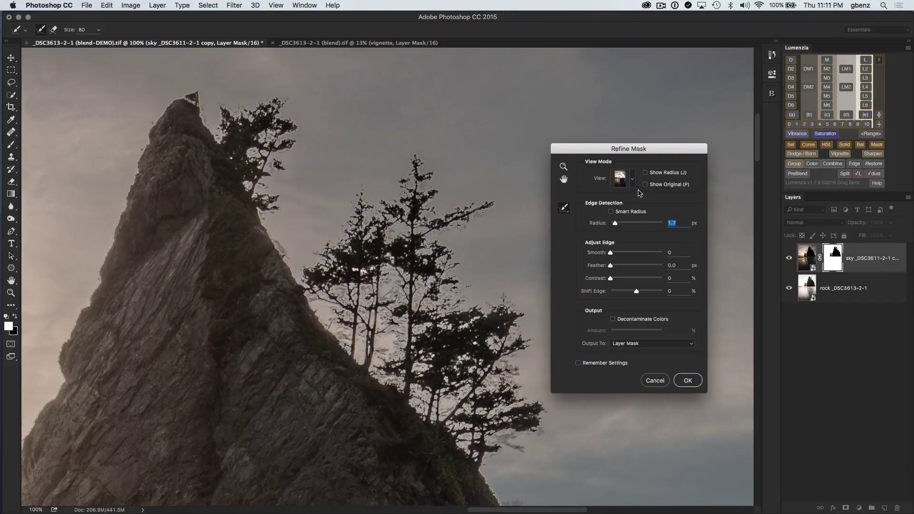
key("super+plus")
key("super+plus")
mouse_move(249, 238)
left_mouse_down()
mouse_move(438, 270)
mouse_move(513, 239)
left_mouse_up()
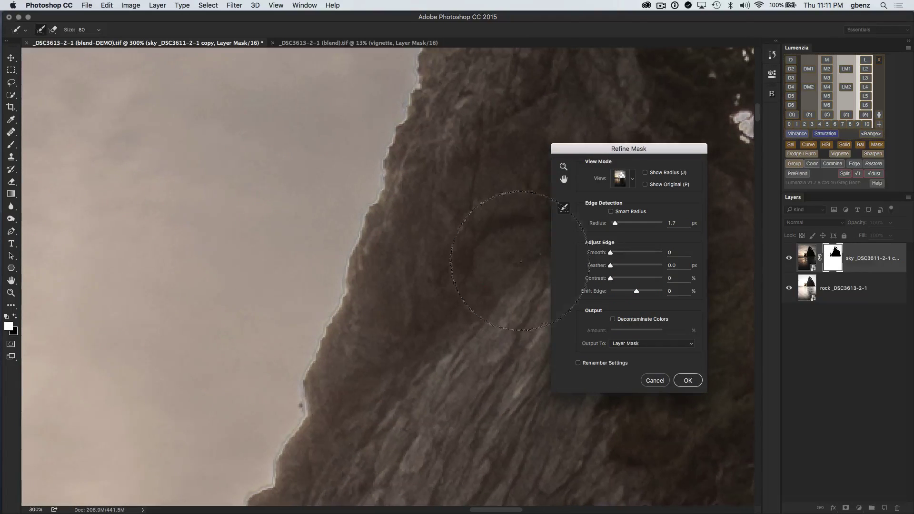
left_click(646, 185)
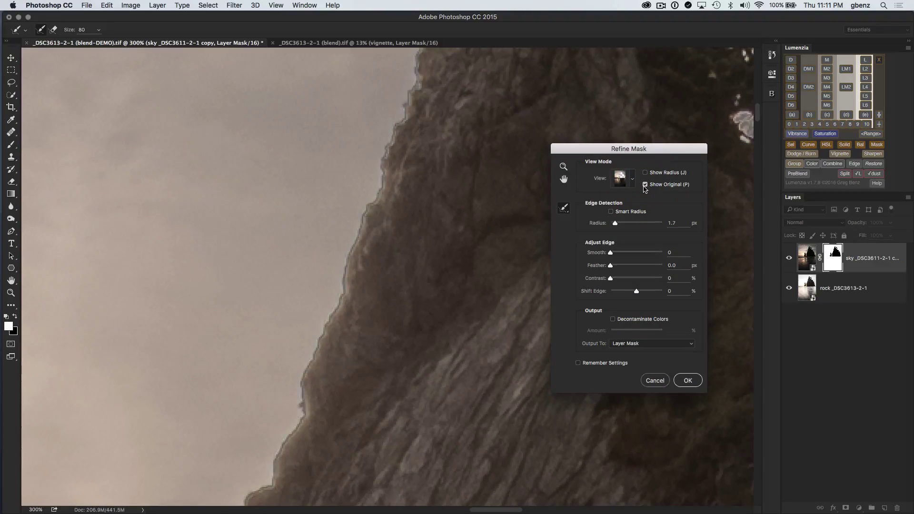
left_click(646, 186)
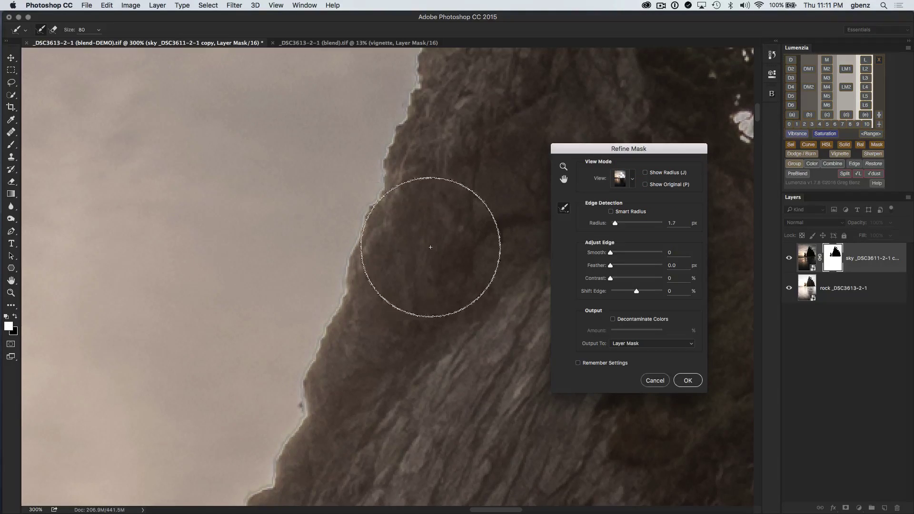
Paint over the trees near the peak and along the slope with the Refine Radius Tool at size 80.
key("super+minus")
key("super+minus")
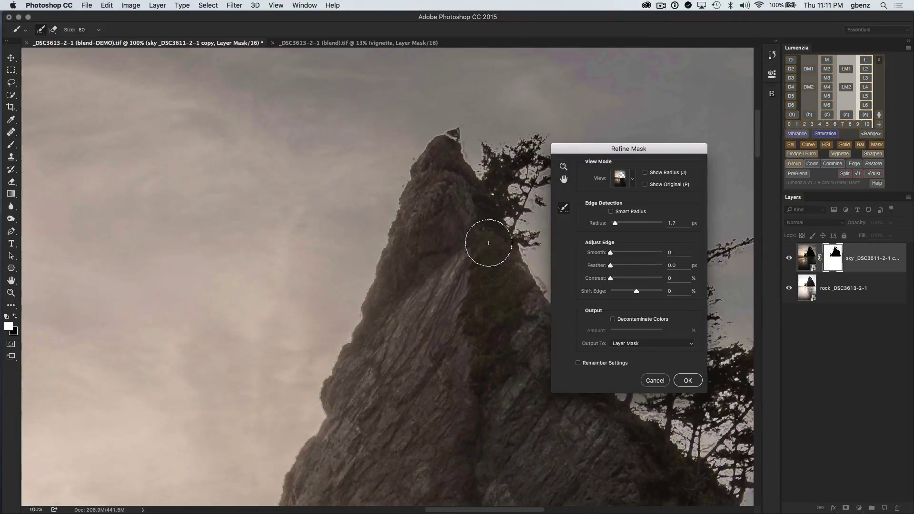
left_click_drag(443, 323, 218, 271)
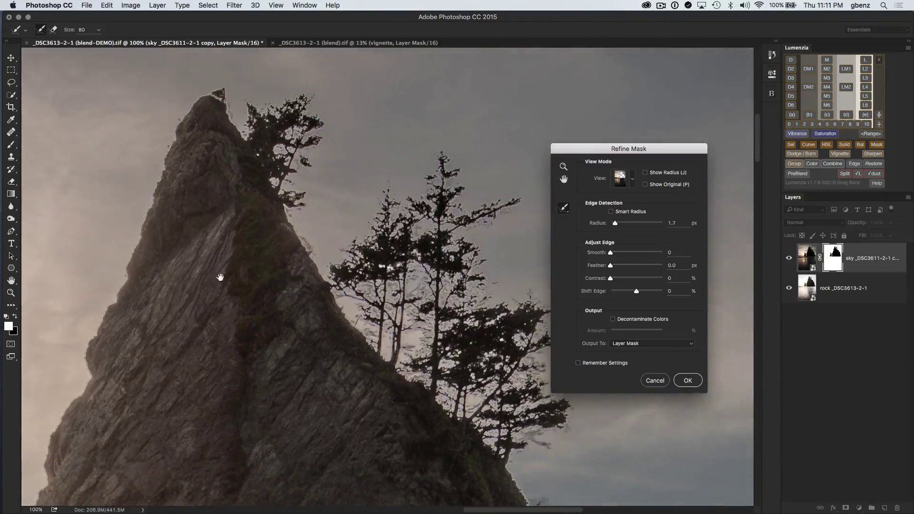
mouse_move(260, 114)
left_mouse_down()
mouse_move(304, 147)
mouse_move(298, 188)
mouse_move(278, 112)
mouse_move(388, 200)
mouse_move(374, 253)
mouse_move(395, 305)
mouse_move(388, 329)
mouse_move(425, 362)
mouse_move(437, 293)
mouse_move(423, 302)
mouse_move(465, 257)
mouse_move(486, 210)
mouse_move(435, 198)
mouse_move(436, 173)
mouse_move(461, 301)
mouse_move(519, 345)
mouse_move(469, 408)
mouse_move(516, 437)
mouse_move(550, 433)
mouse_move(525, 336)
mouse_move(482, 310)
mouse_move(417, 300)
mouse_move(345, 273)
mouse_move(547, 418)
left_mouse_up()
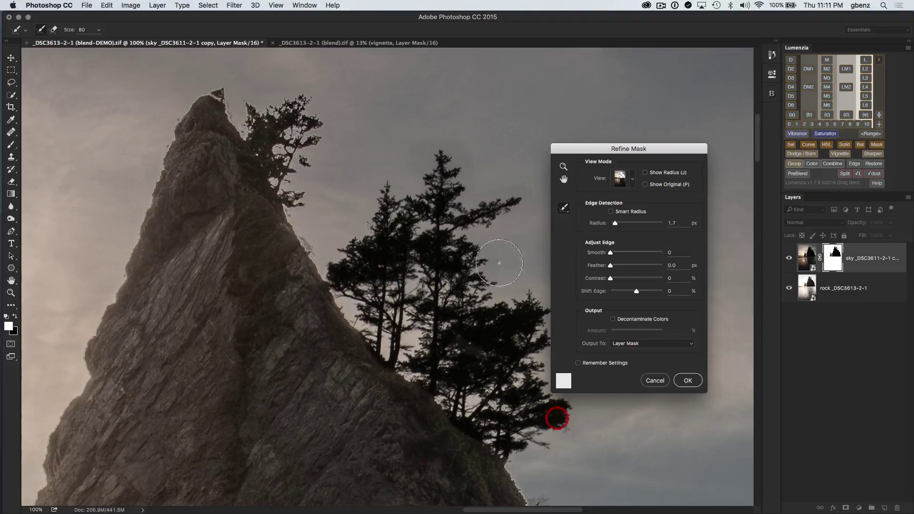
Turn on Show Radius, erase the refined area around the lower trees, and repaint it with the Refine Radius Tool.
left_click(647, 177)
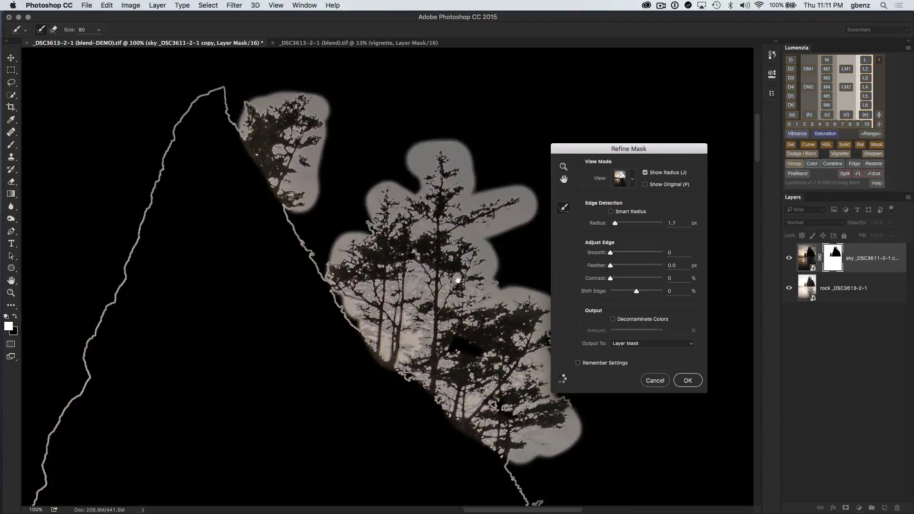
scroll(399, 226, "down", 5)
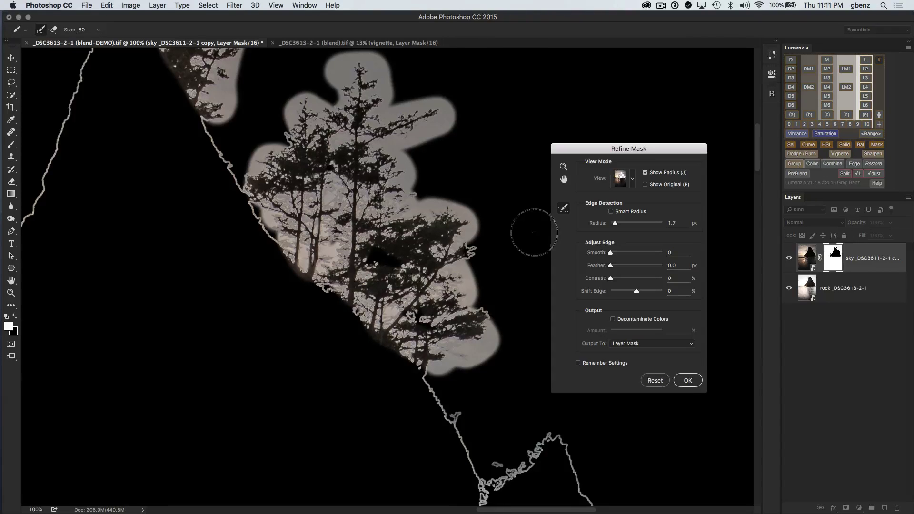
mouse_move(509, 226)
left_mouse_down()
mouse_move(435, 204)
mouse_move(460, 250)
mouse_move(414, 241)
mouse_move(409, 267)
mouse_move(445, 305)
mouse_move(527, 269)
left_mouse_up()
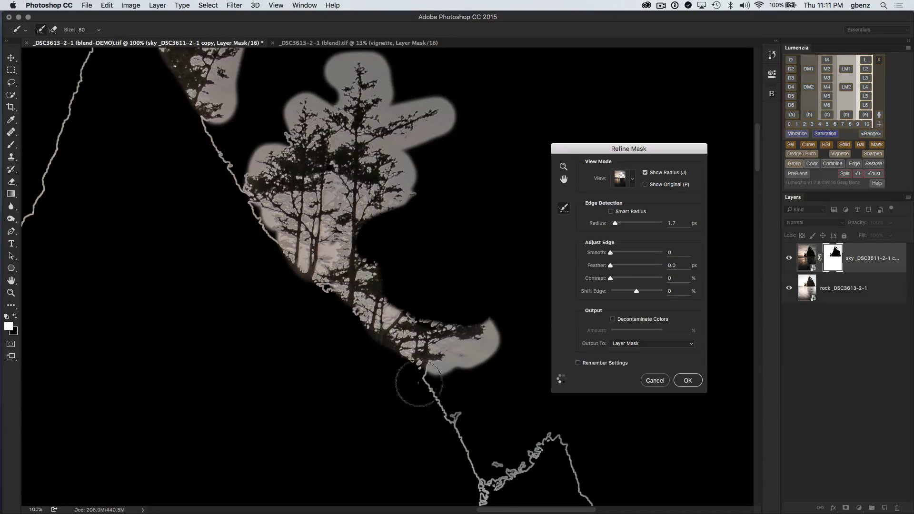
mouse_move(419, 312)
left_mouse_down()
mouse_move(361, 327)
mouse_move(351, 296)
mouse_move(356, 262)
mouse_move(349, 277)
left_mouse_up()
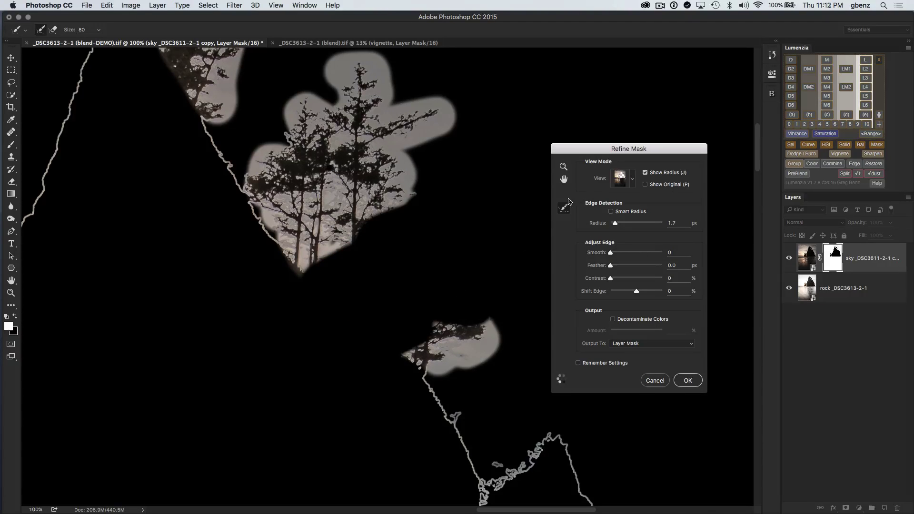
mouse_move(335, 263)
left_mouse_down()
mouse_move(359, 314)
mouse_move(426, 337)
mouse_move(402, 295)
mouse_move(353, 256)
mouse_move(351, 274)
mouse_move(392, 270)
mouse_move(380, 216)
mouse_move(419, 249)
mouse_move(424, 292)
mouse_move(451, 328)
mouse_move(471, 316)
mouse_move(460, 308)
mouse_move(446, 239)
mouse_move(435, 250)
mouse_move(449, 218)
mouse_move(419, 224)
mouse_move(447, 207)
mouse_move(434, 236)
mouse_move(423, 208)
mouse_move(439, 249)
mouse_move(471, 248)
mouse_move(463, 225)
mouse_move(459, 264)
mouse_move(450, 247)
mouse_move(466, 222)
mouse_move(432, 232)
mouse_move(435, 222)
mouse_move(420, 249)
mouse_move(457, 244)
mouse_move(444, 261)
left_mouse_up()
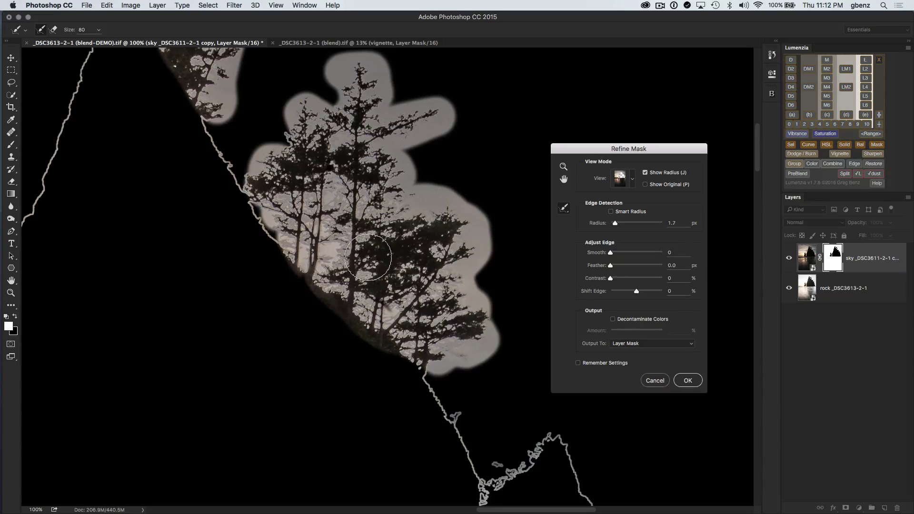
Turn off Show Radius and paint over the small tree on the secondary peak's slope with the Refine Radius Tool at size 80.
mouse_move(303, 252)
left_mouse_down()
mouse_move(340, 350)
mouse_move(349, 345)
mouse_move(292, 292)
left_mouse_up()
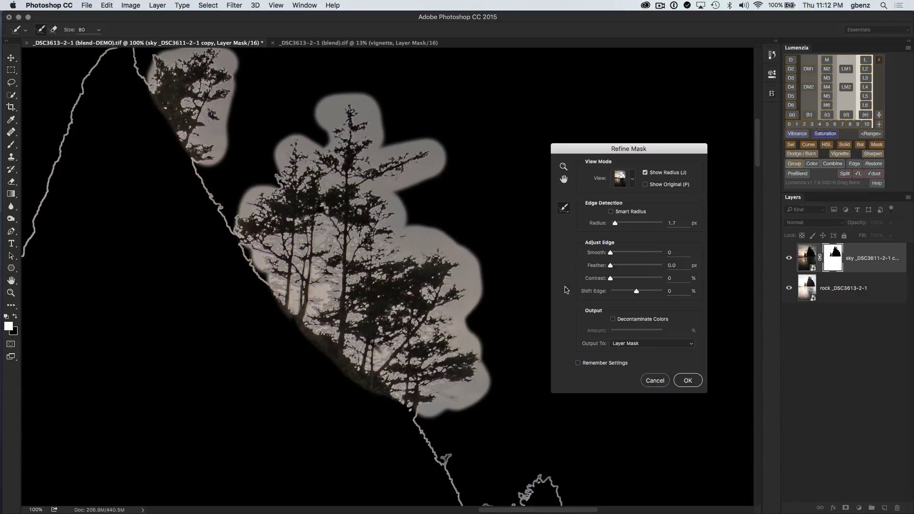
key("super+minus")
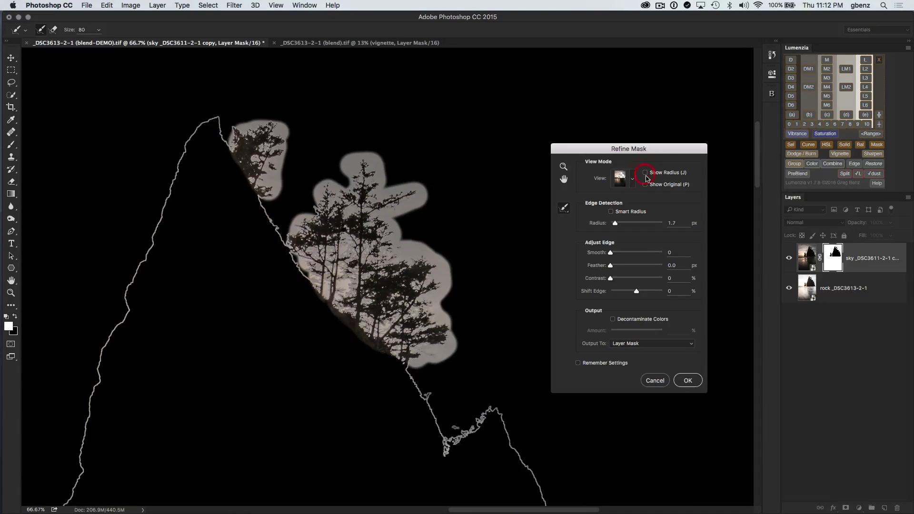
left_click(646, 174)
left_click_drag(409, 328, 164, 86)
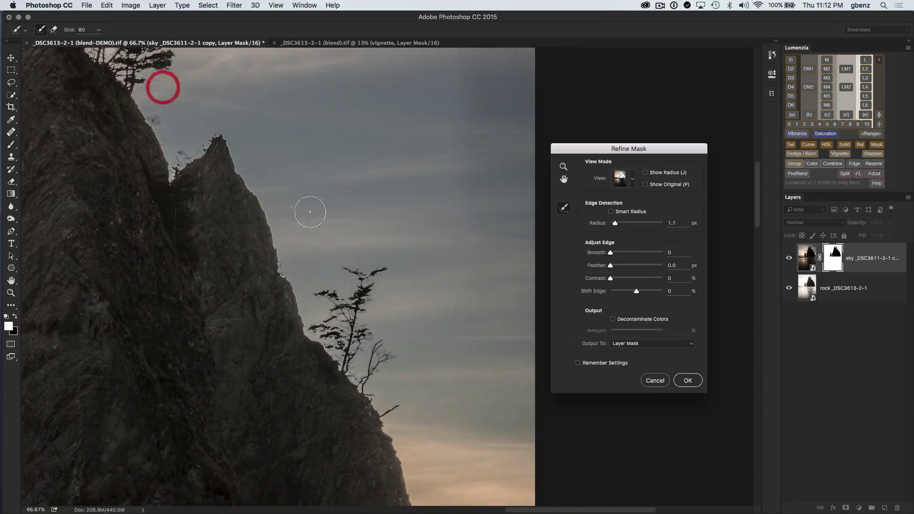
left_click(379, 272)
mouse_move(379, 272)
left_mouse_down()
mouse_move(352, 306)
mouse_move(316, 299)
mouse_move(359, 376)
mouse_move(378, 367)
mouse_move(386, 346)
mouse_move(364, 336)
mouse_move(351, 346)
mouse_move(304, 316)
left_mouse_up()
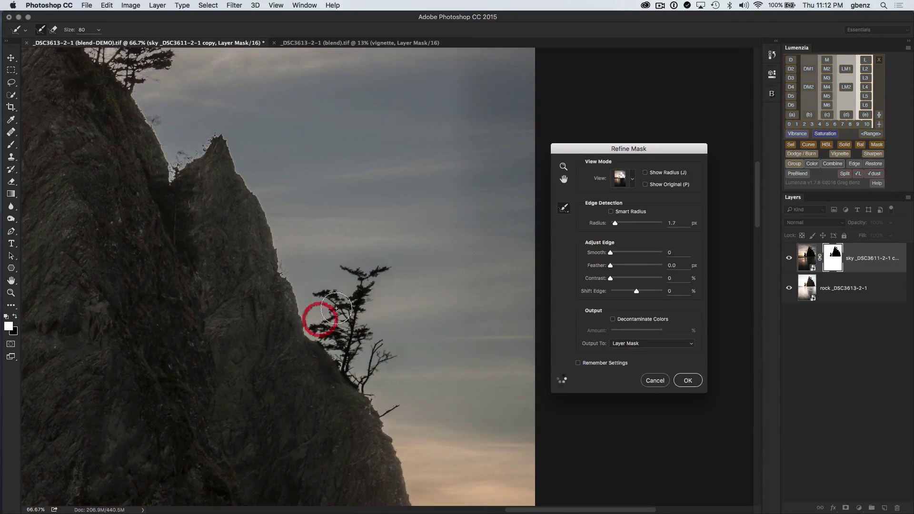
Reduce the Refine Radius brush to size 45 while painting over the small plants in the notch and on the slope above it.
key("bracketleft")
key("bracketleft")
key("bracketleft")
mouse_move(183, 154)
left_mouse_down()
mouse_move(174, 174)
mouse_move(205, 143)
mouse_move(197, 145)
left_mouse_up()
key("bracketleft")
mouse_move(152, 118)
left_mouse_down()
mouse_move(165, 142)
mouse_move(141, 110)
left_mouse_up()
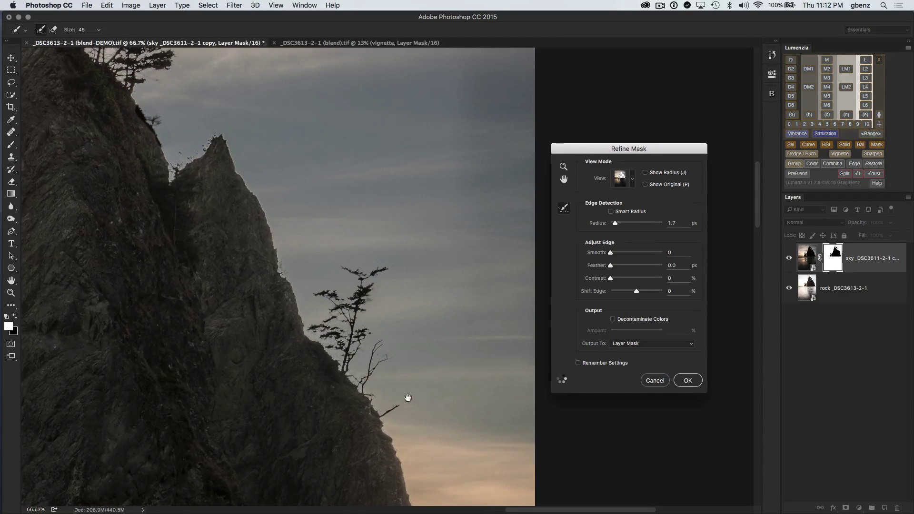
Display the main peak's mask in Black & White, try Smooth at 73, and reset it to 0.
left_click_drag(408, 398, 401, 390)
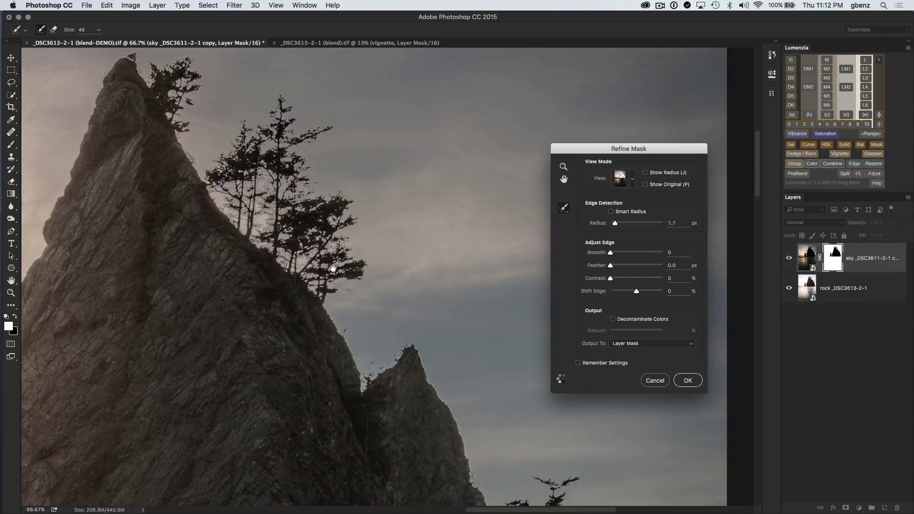
left_click_drag(333, 269, 396, 315)
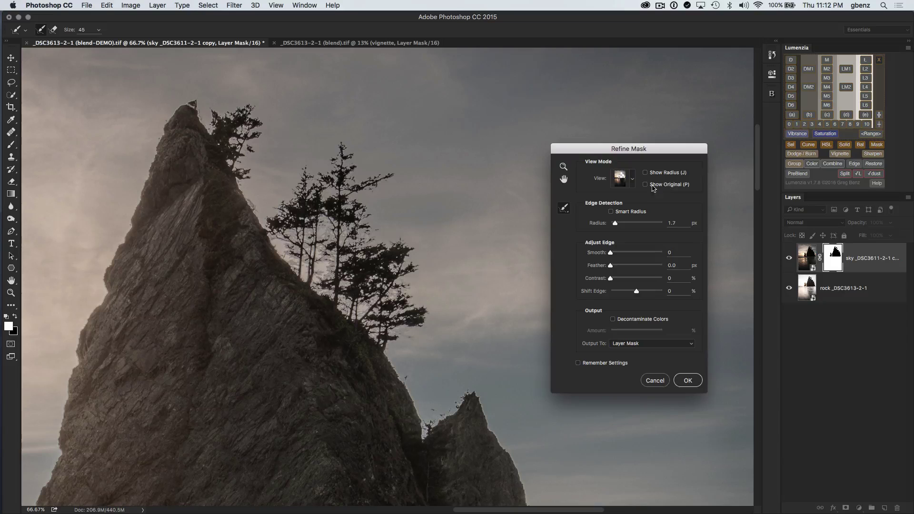
left_click(632, 181)
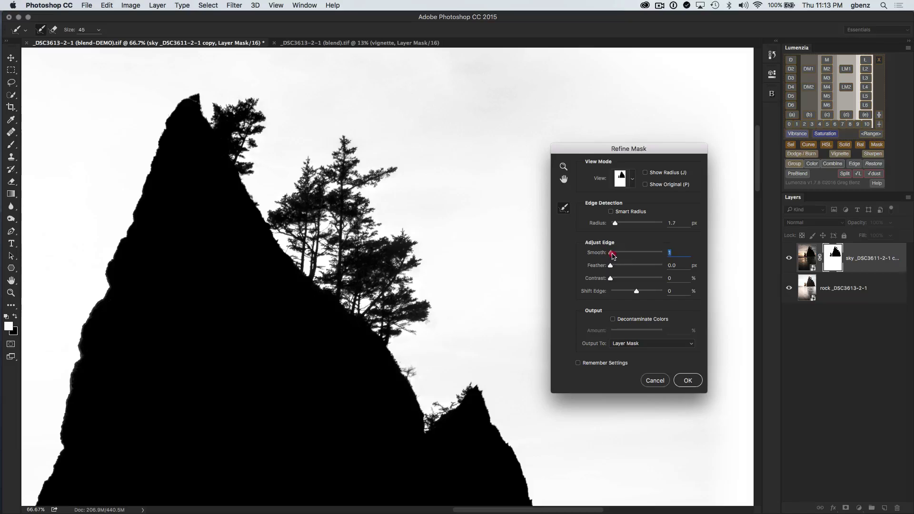
left_click_drag(625, 257, 650, 258)
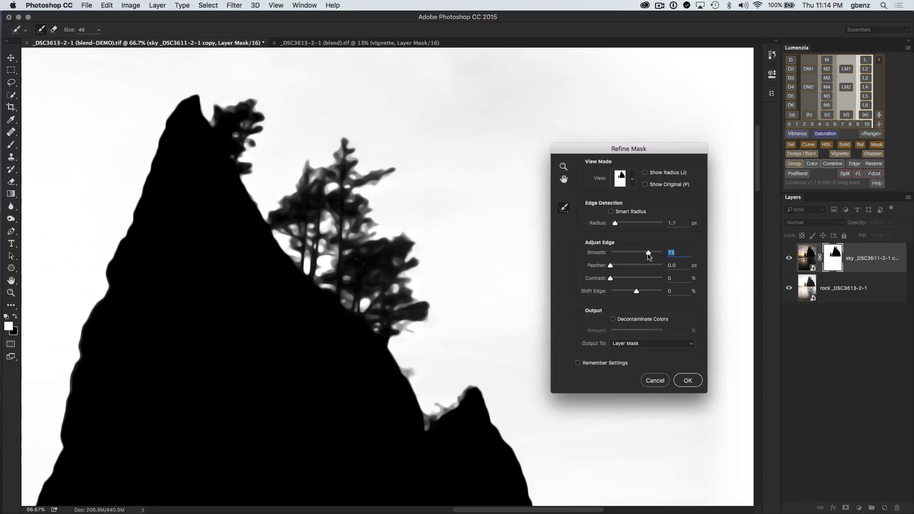
left_click_drag(606, 252, 608, 256)
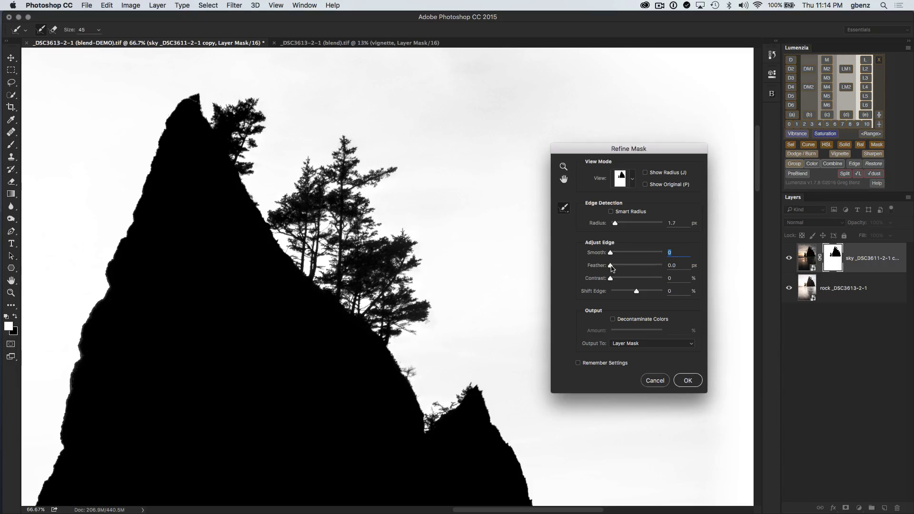
Try Feather at 67.7 px and 4.4 px on the mask in Black & White view at 200%, and reset it to 0.0 px.
left_click(633, 180)
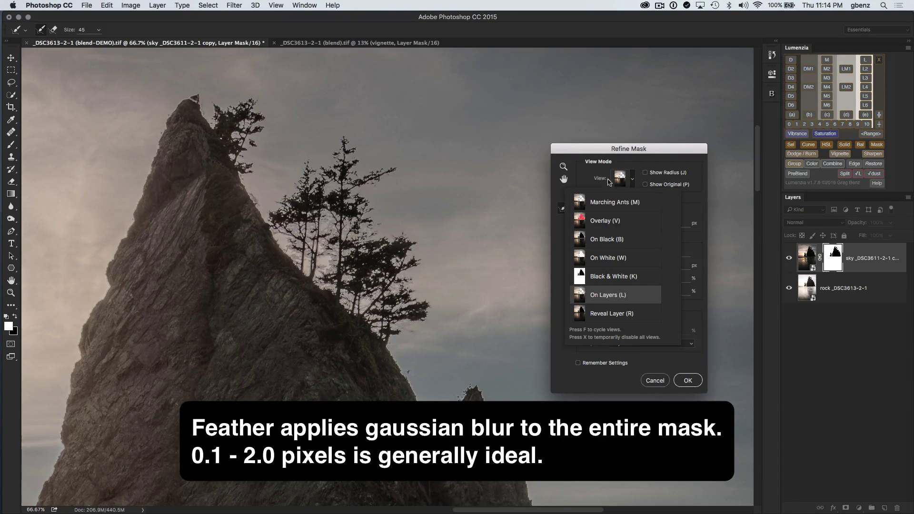
left_click(633, 183)
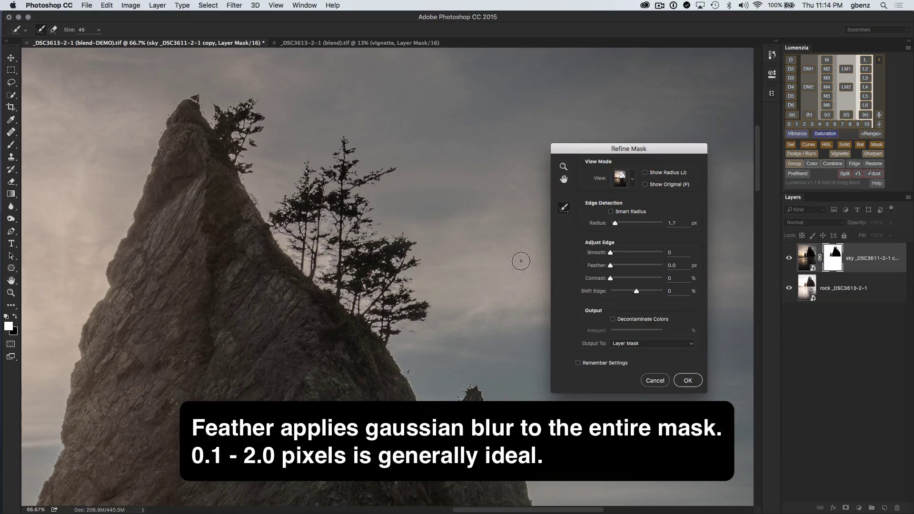
key("super+plus")
key("super+plus")
mouse_move(294, 264)
left_mouse_down()
mouse_move(417, 303)
mouse_move(639, 399)
left_mouse_up()
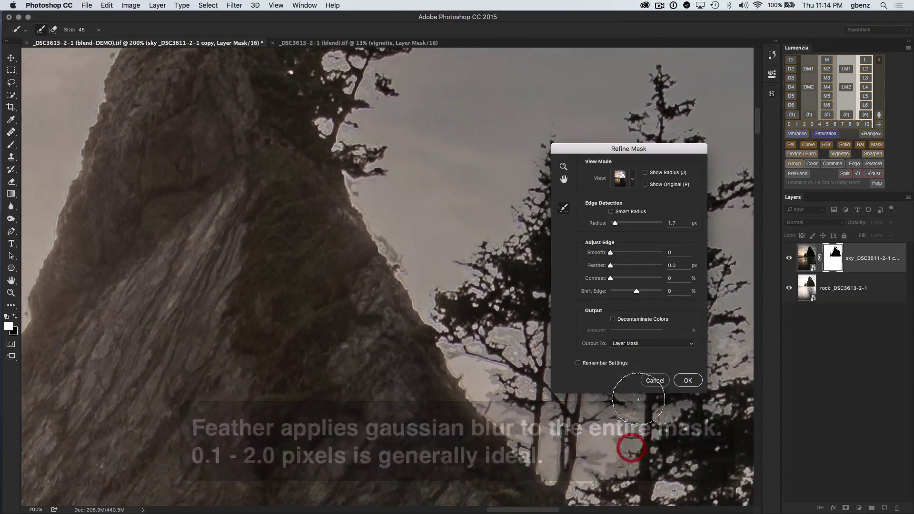
left_click(631, 180)
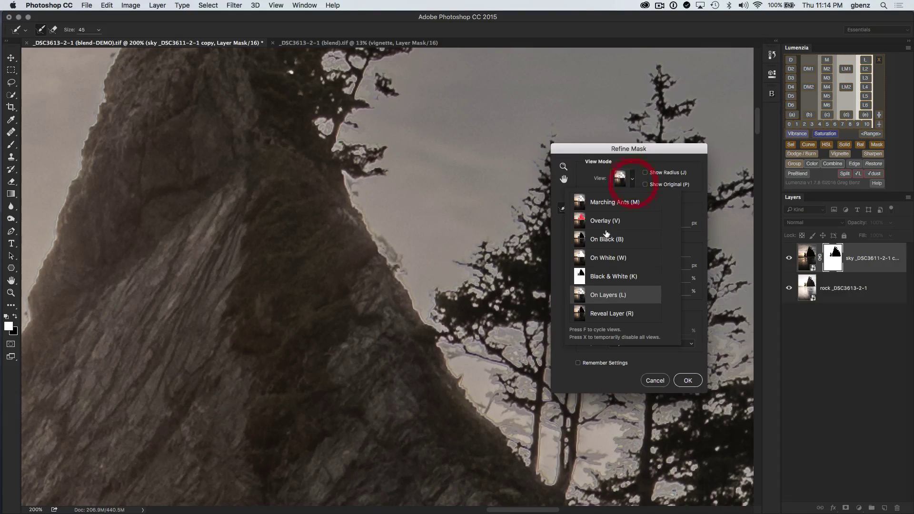
left_click(604, 277)
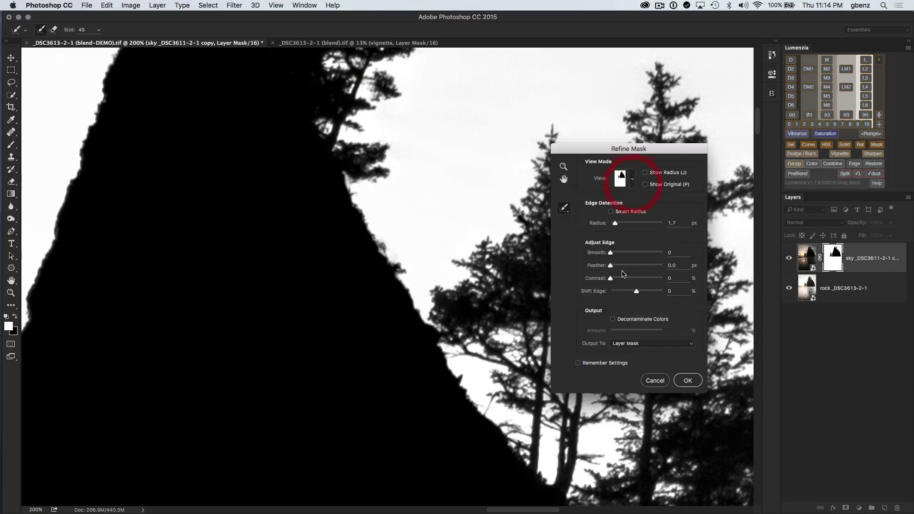
left_click_drag(634, 270, 641, 266)
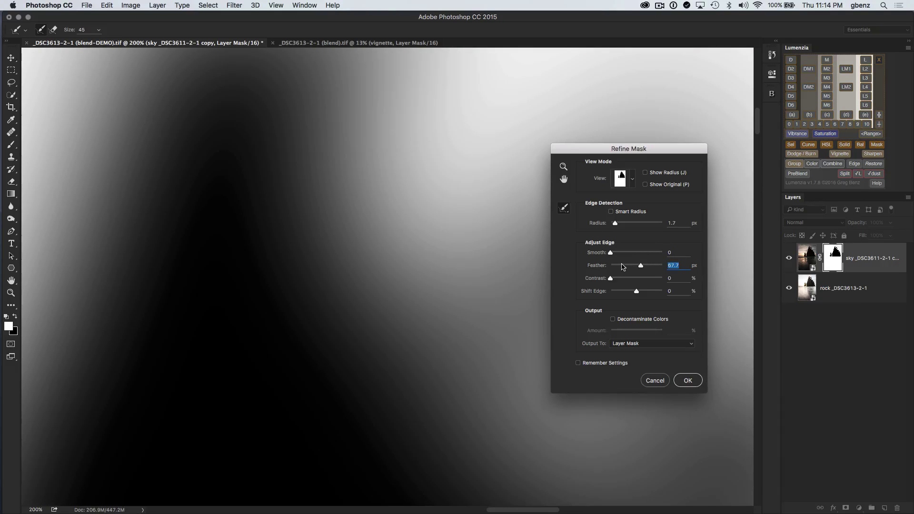
left_click(623, 266)
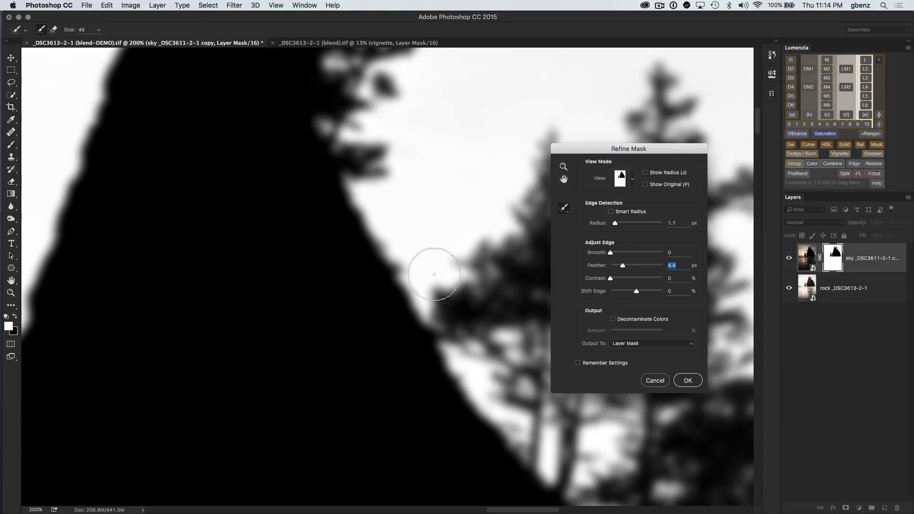
left_click(617, 266)
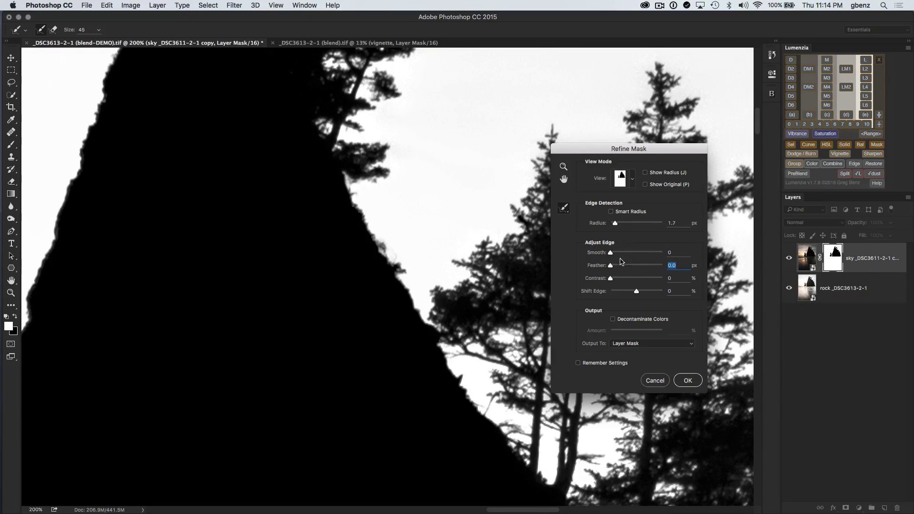
mouse_move(398, 230)
left_mouse_down()
mouse_move(374, 239)
mouse_move(388, 238)
mouse_move(380, 252)
mouse_move(399, 253)
mouse_move(407, 284)
left_mouse_up()
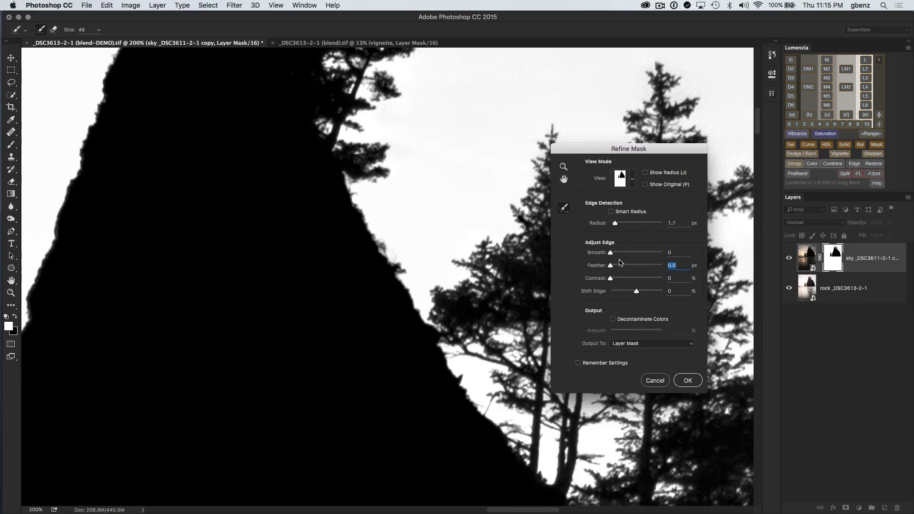
Switch the view to On Layers, try Feather at 1.2 px on the rock edge, and reset it to 0.0 px.
left_click(632, 179)
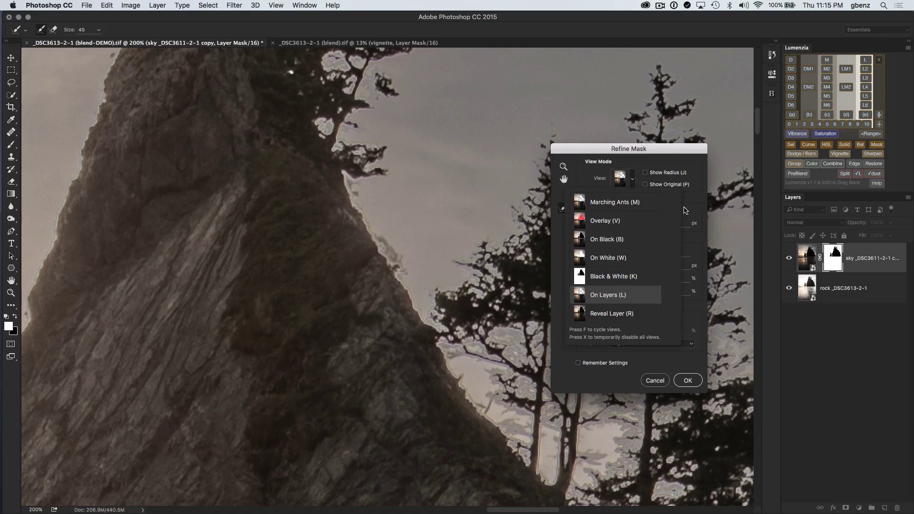
left_click(687, 196)
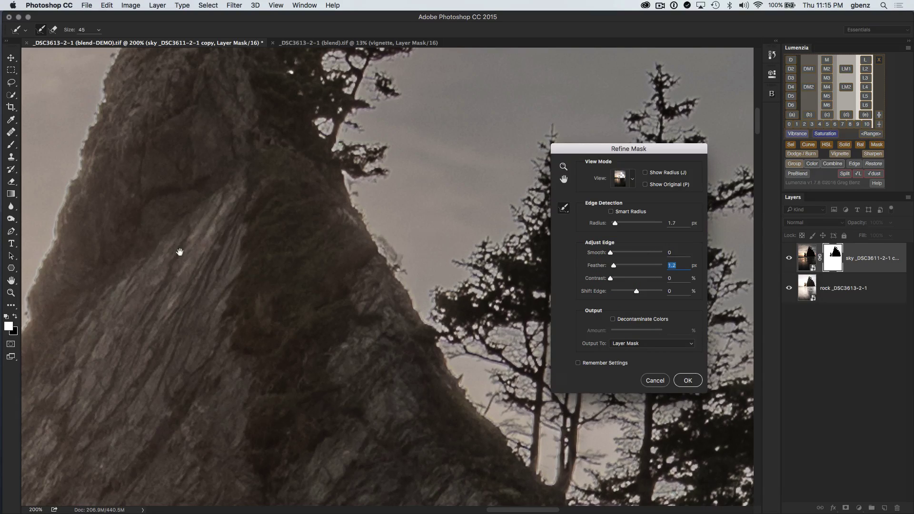
left_click_drag(179, 249, 286, 265)
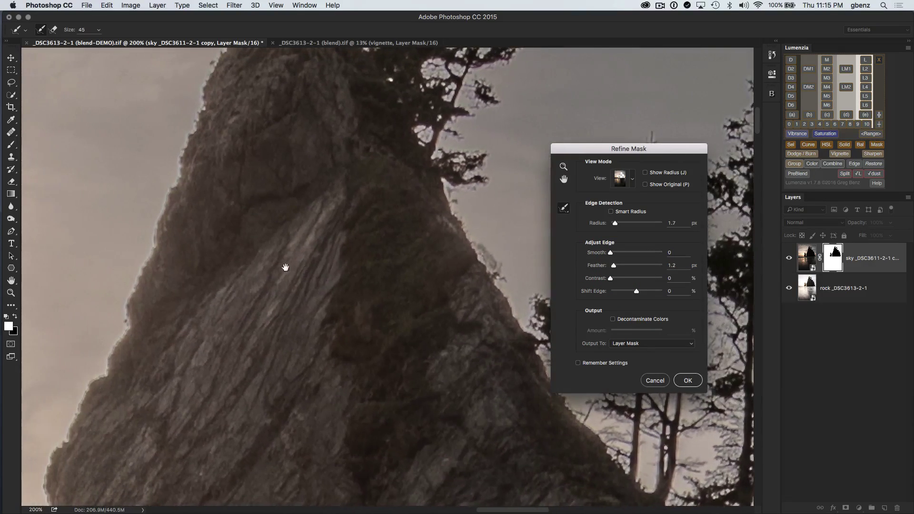
left_click(604, 270)
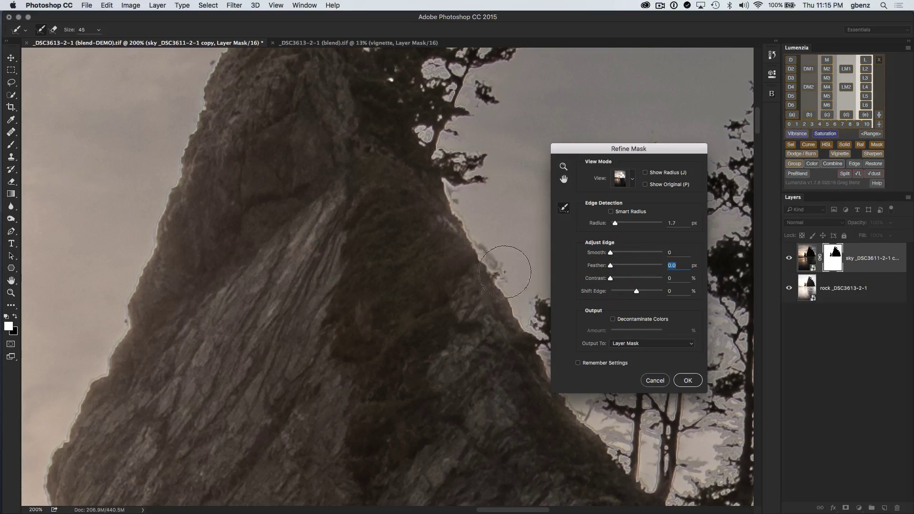
Compare Feather values of 1.7 px and 2.2 px on the rock and tree edges at 500%, and settle on 1.5 px.
key("super+plus")
key("super+plus")
left_click_drag(455, 297, 145, 289)
key("super+plus")
key("super+plus")
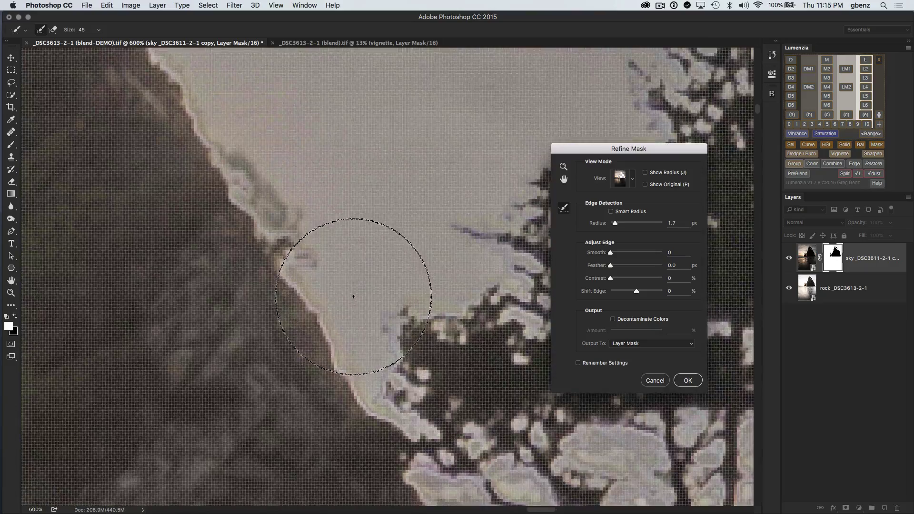
key("super+minus")
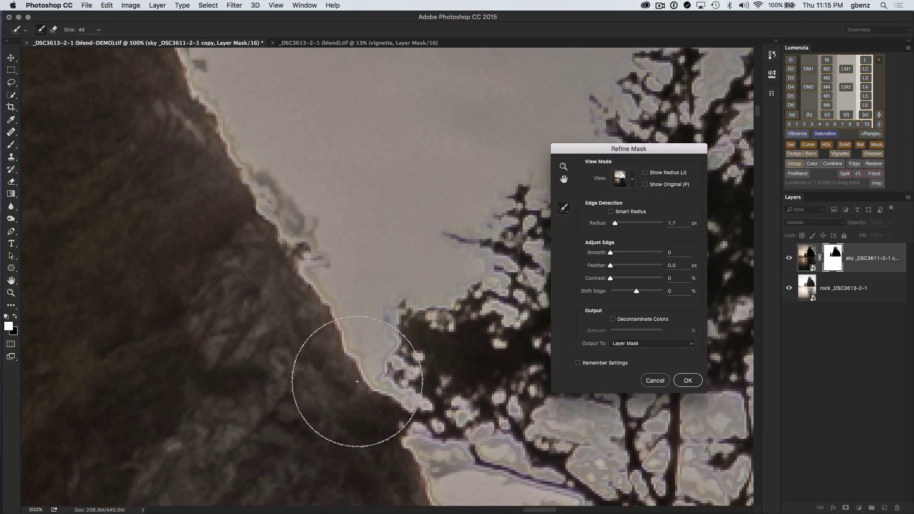
key("bracketleft")
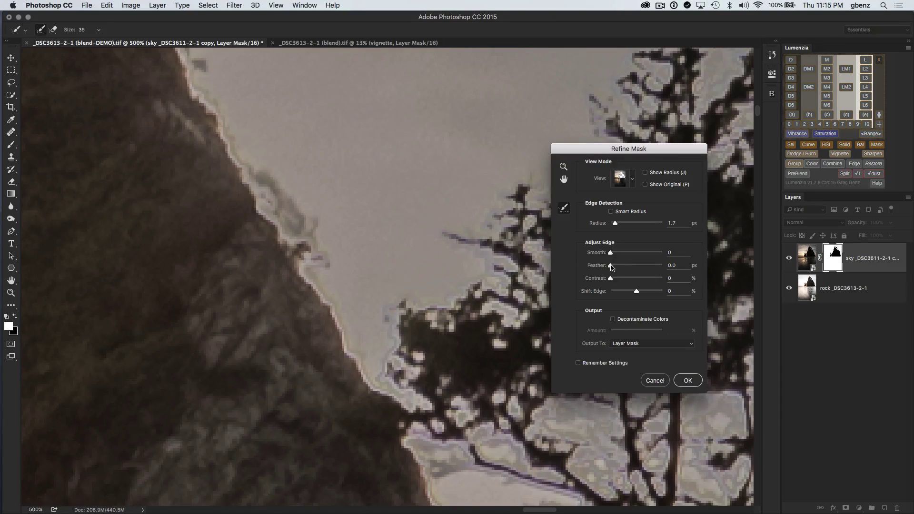
left_click_drag(612, 267, 614, 268)
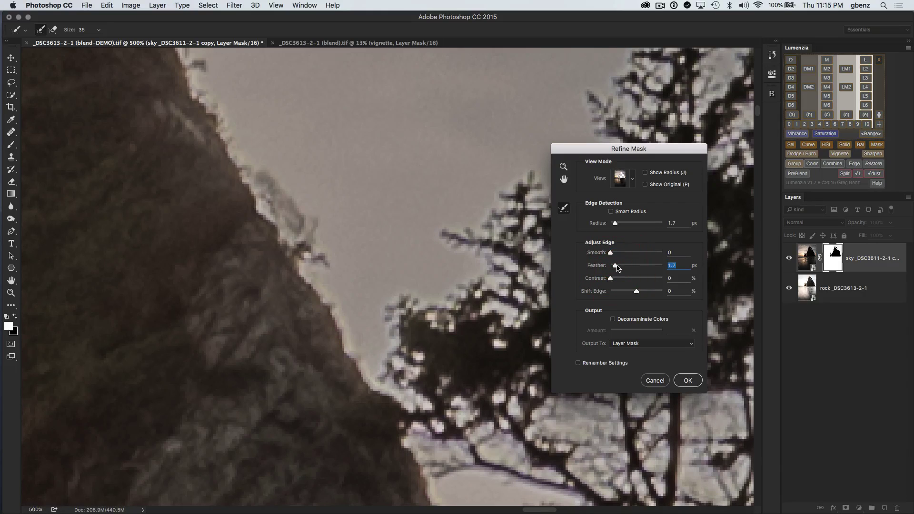
left_click_drag(622, 267, 623, 268)
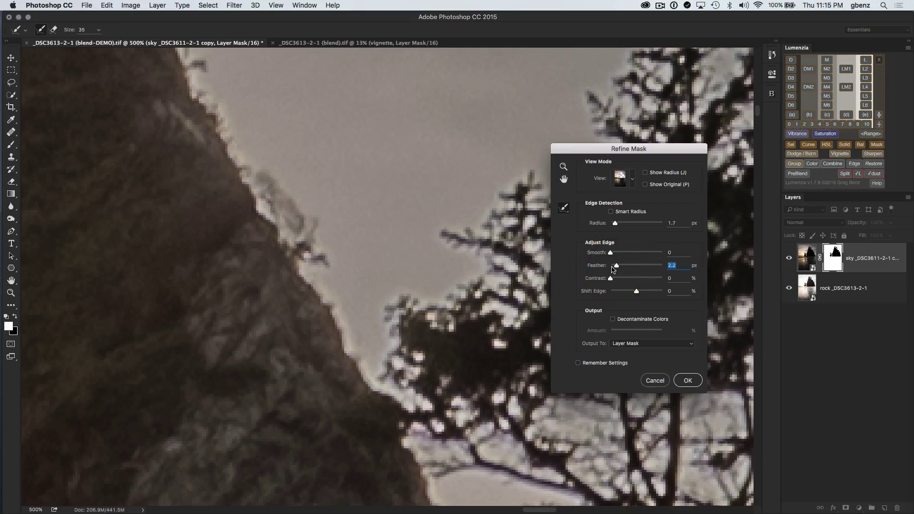
left_click_drag(615, 269, 615, 269)
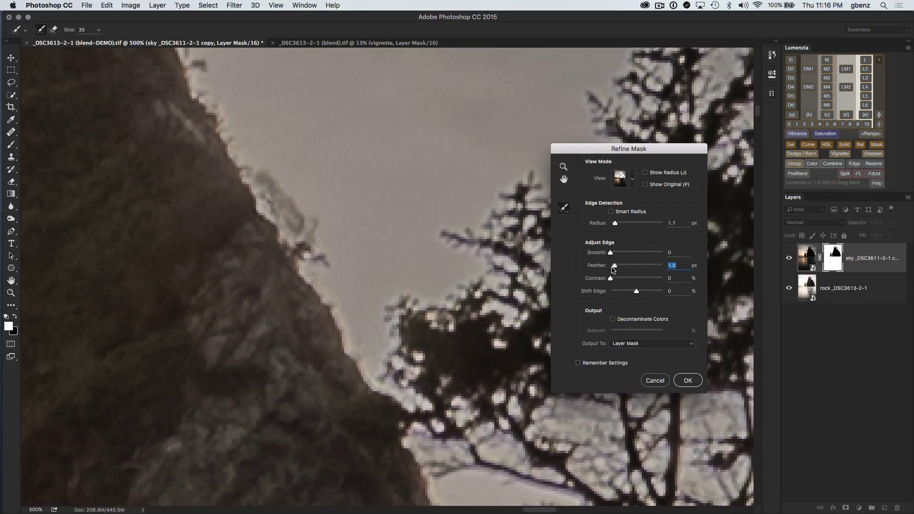
Examine the feathered rock and tree edges from 100% to 300%, and switch the mask view to Black & White.
key("super+minus")
key("super+minus")
key("super+minus")
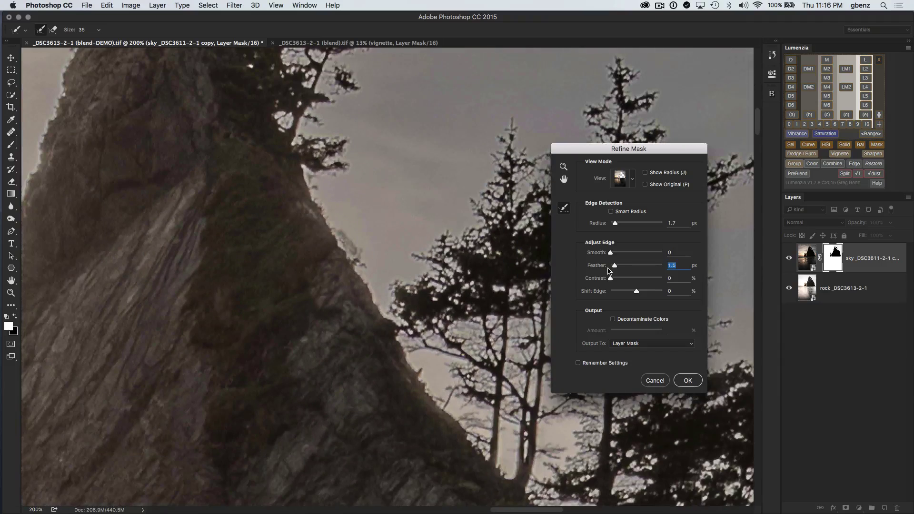
key("super+minus")
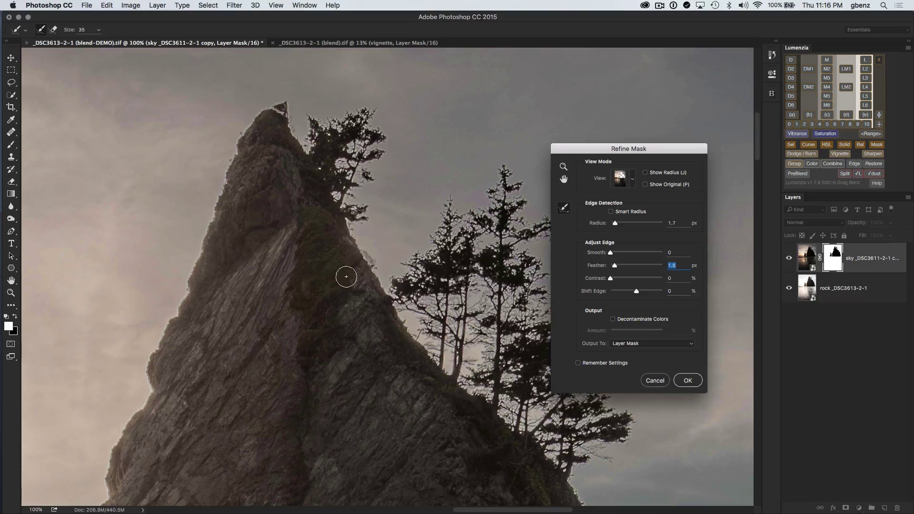
key("super+plus")
key("super+plus")
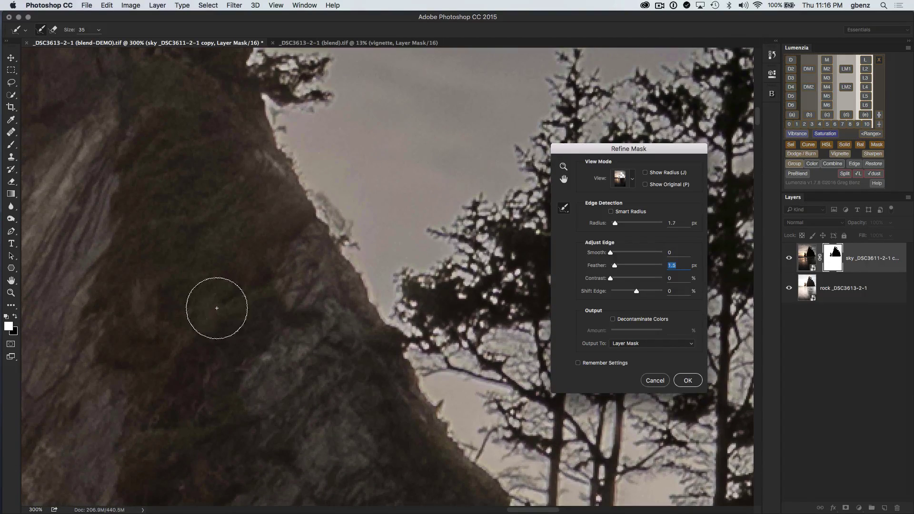
scroll(224, 290, "left", 5)
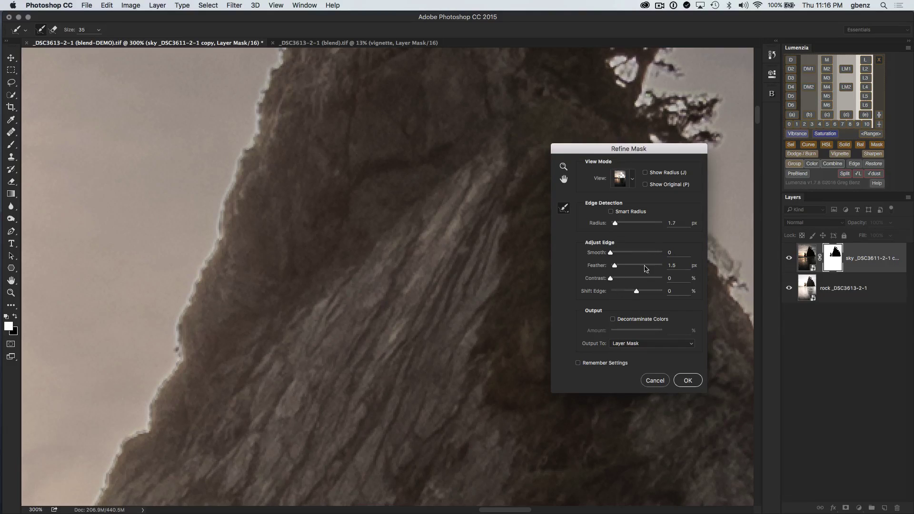
left_click(632, 180)
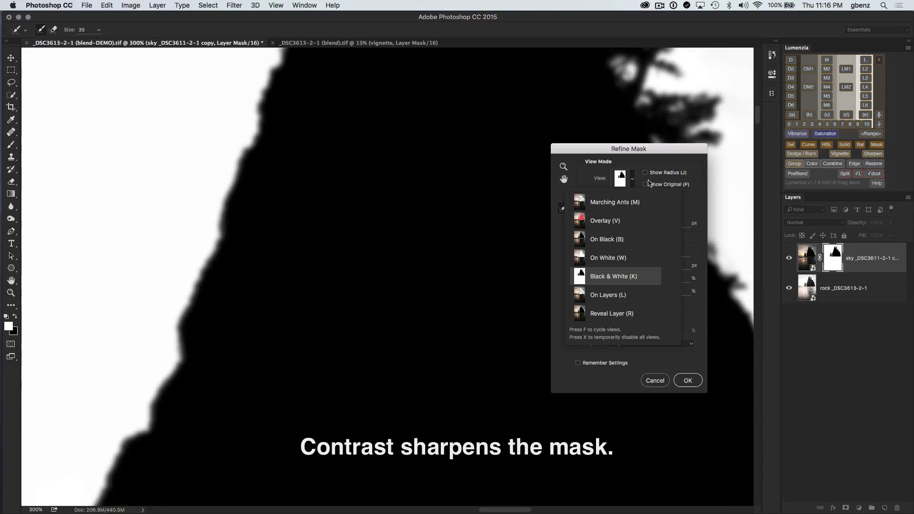
left_click(657, 269)
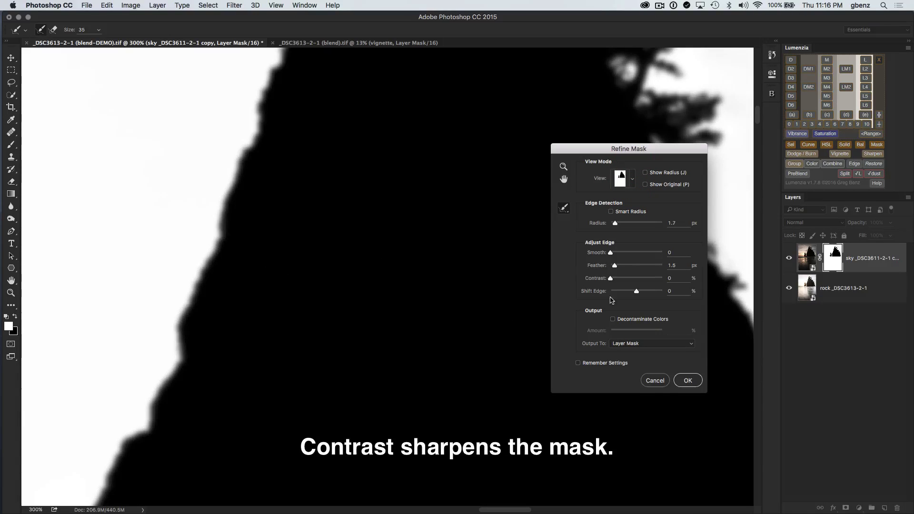
Try a mask Contrast of about 56% and reset it to 0%.
left_click_drag(664, 287, 659, 287)
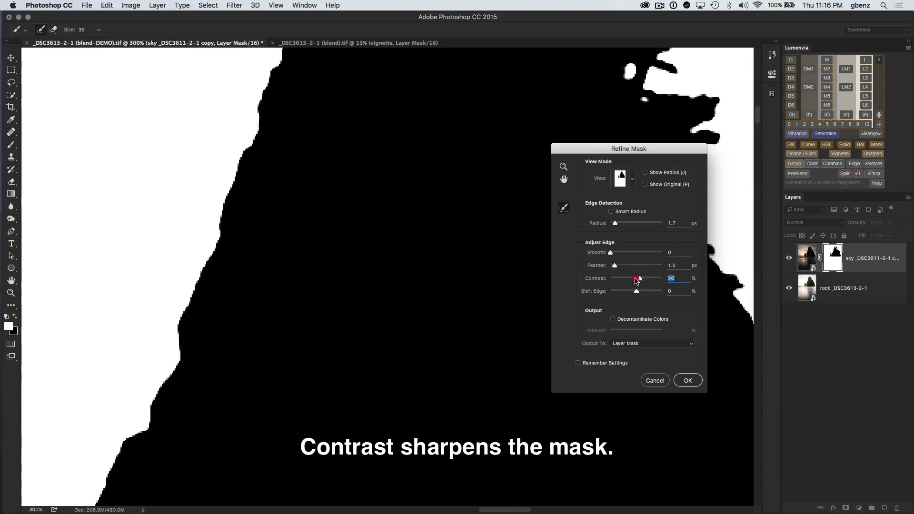
left_click_drag(636, 281, 599, 277)
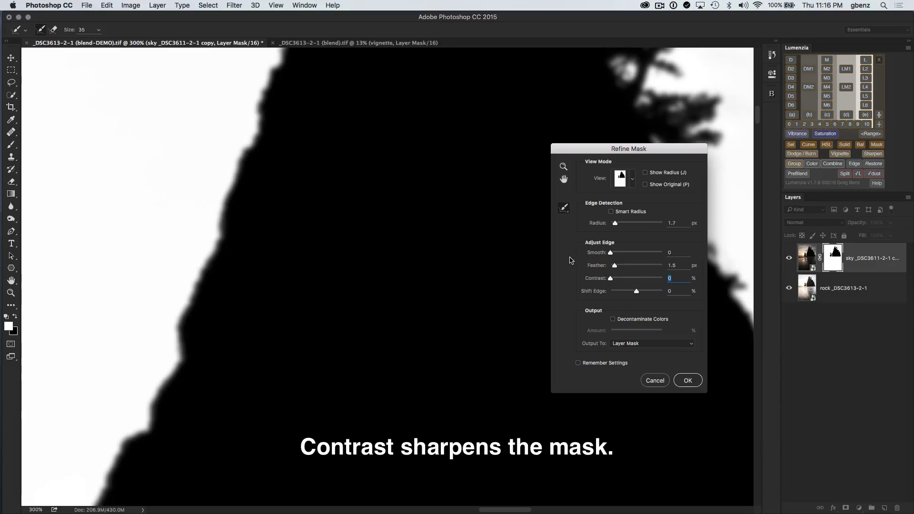
Switch the mask preview to On Layers and set Shift Edge to +18%.
left_click(633, 179)
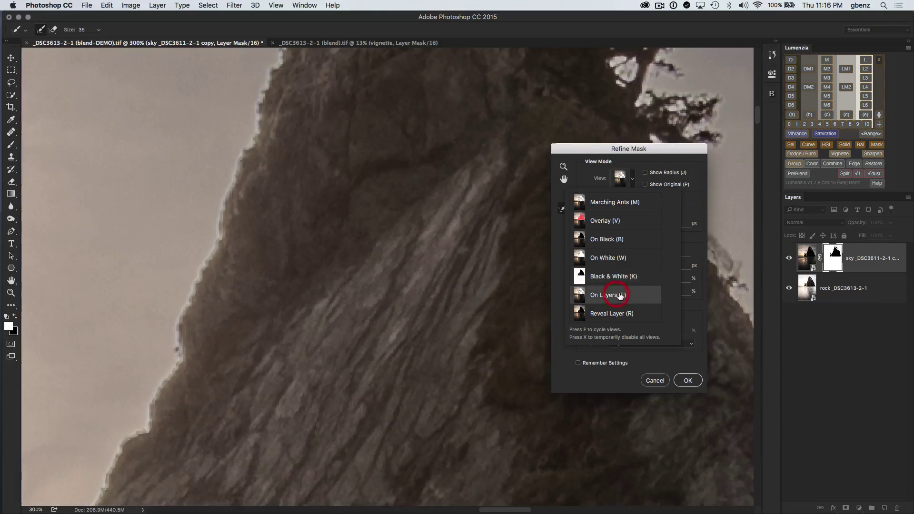
left_click(638, 186)
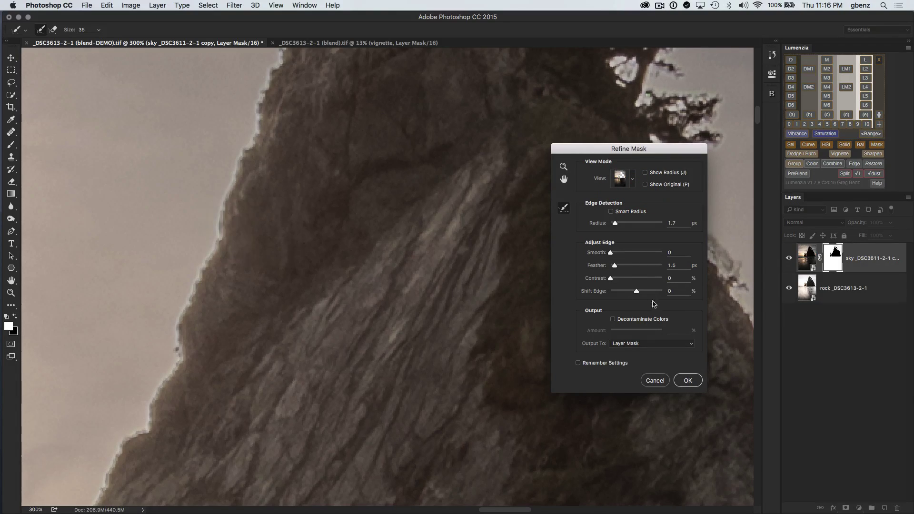
left_click_drag(636, 292, 648, 292)
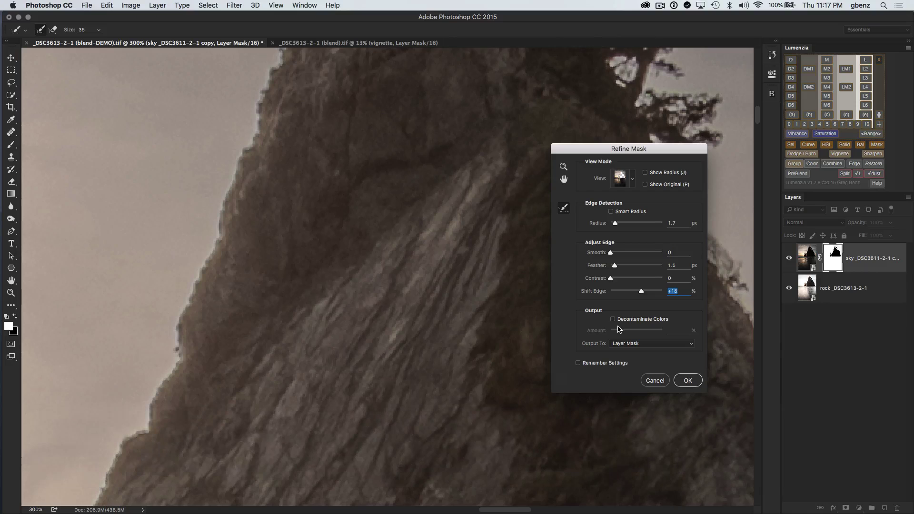
Try Decontaminate Colors at 50%, turn it off, and set the output back to Layer Mask.
left_click(613, 319)
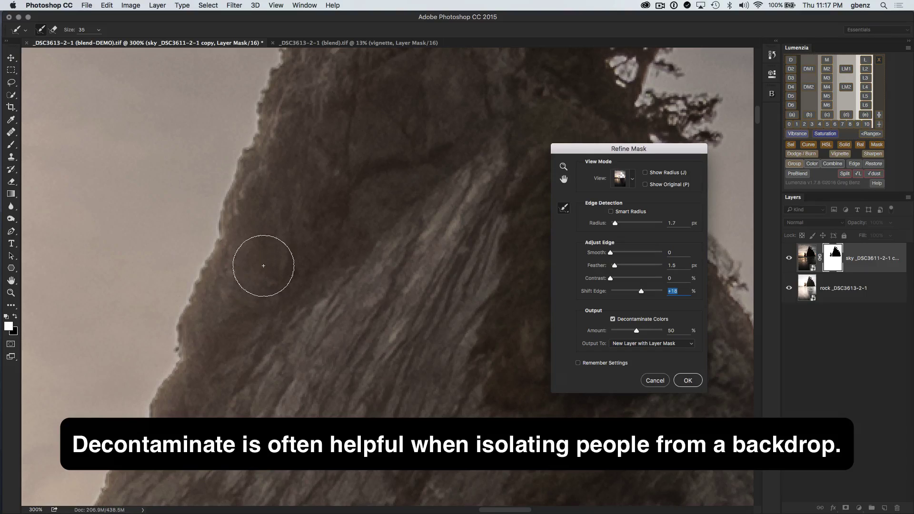
left_click(613, 322)
left_click(619, 343)
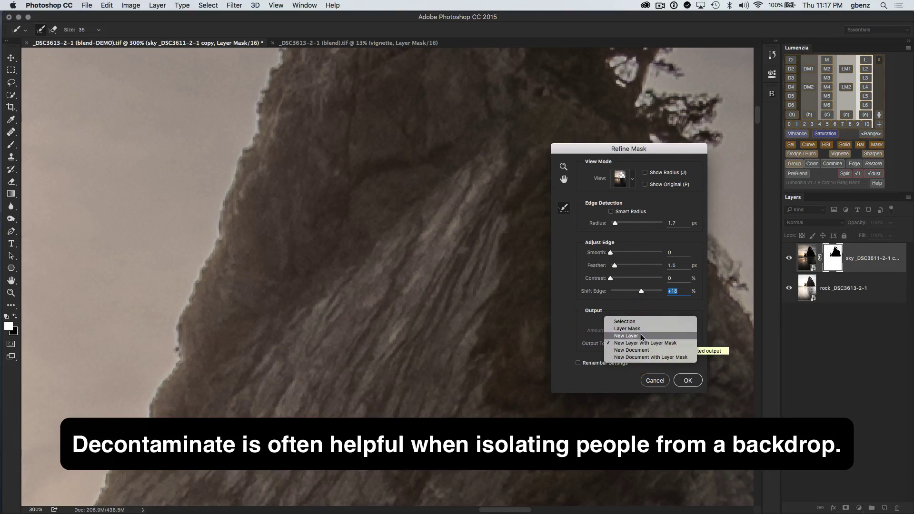
left_click(645, 328)
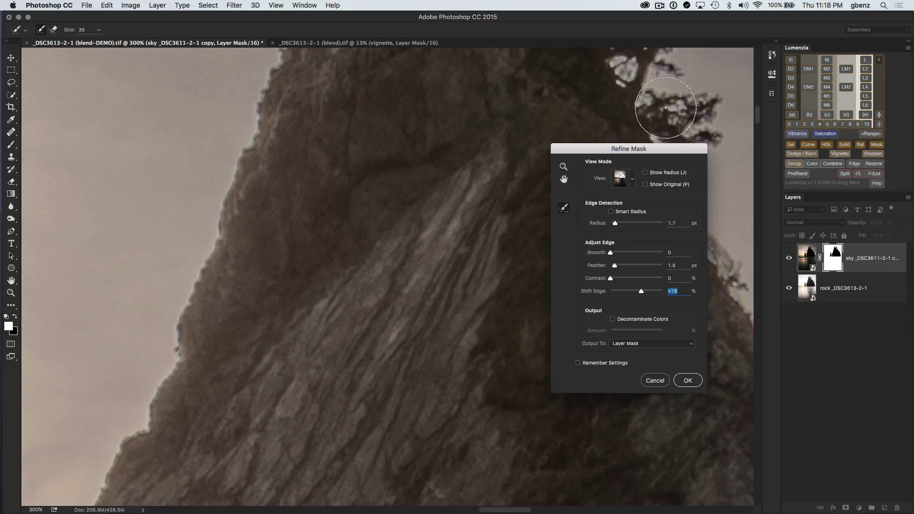
Brush the refine radius over the tree branches near the rock's peak and apply the Refine Mask settings.
mouse_move(660, 95)
left_mouse_down()
mouse_move(646, 98)
mouse_move(696, 110)
left_mouse_up()
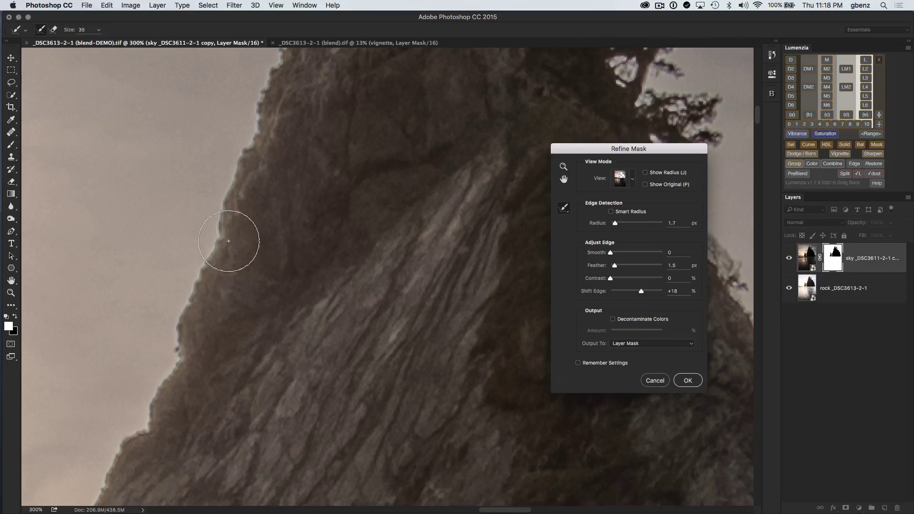
left_click(687, 381)
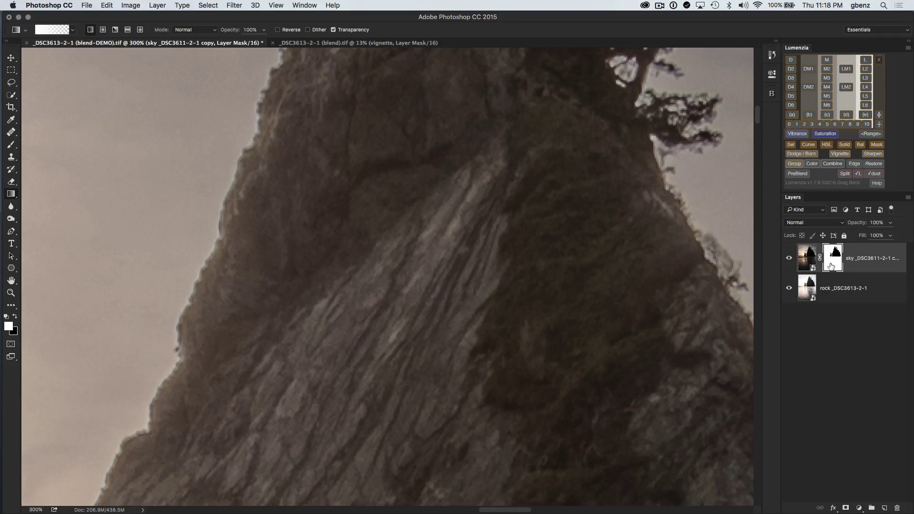
Compare the rock and tree edges before and after the mask refinement at 100% and 200%.
key("super+minus")
key("super+minus")
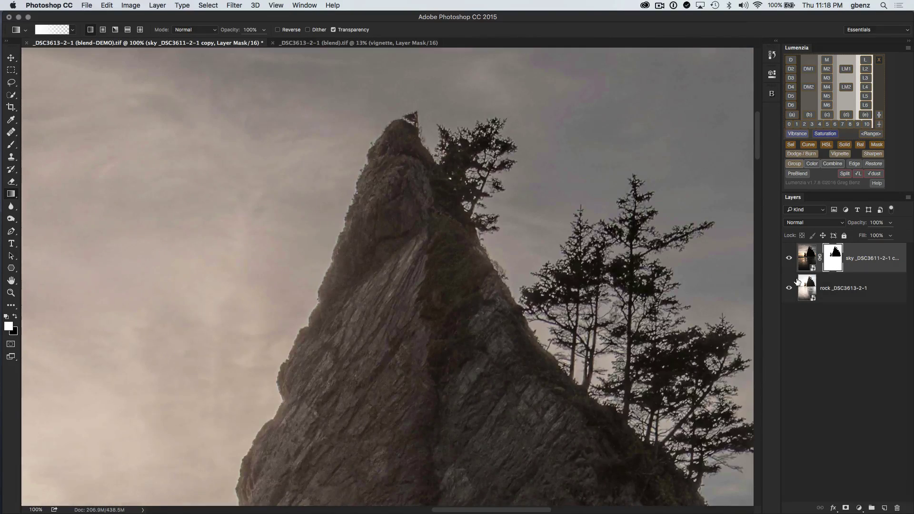
left_click_drag(601, 352, 414, 306)
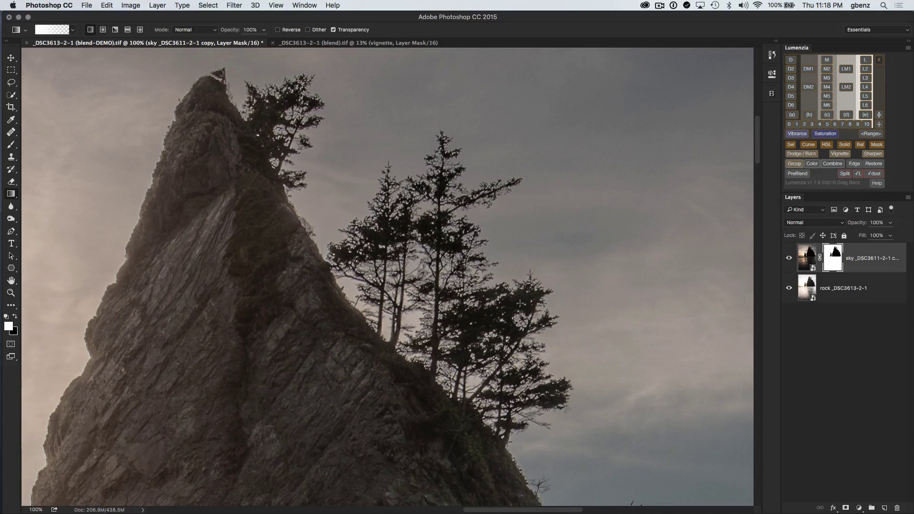
key("super+z")
key("super+z")
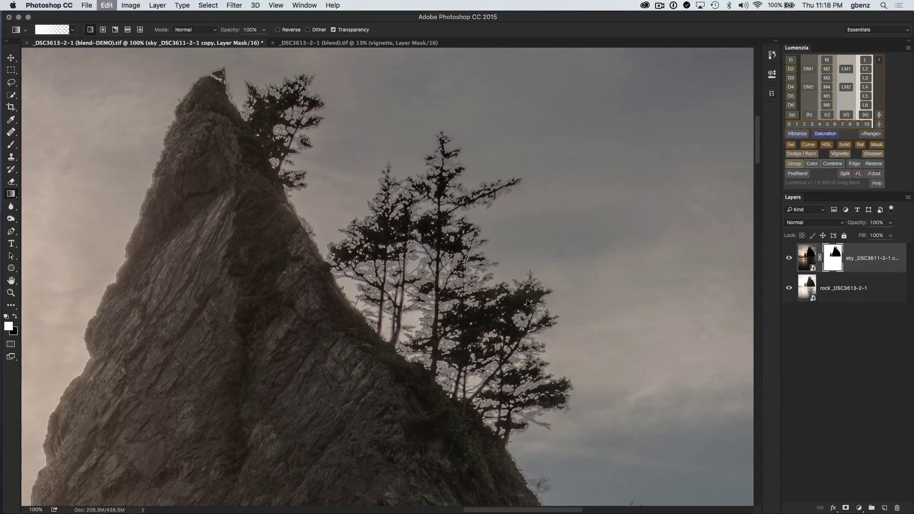
key("super+plus")
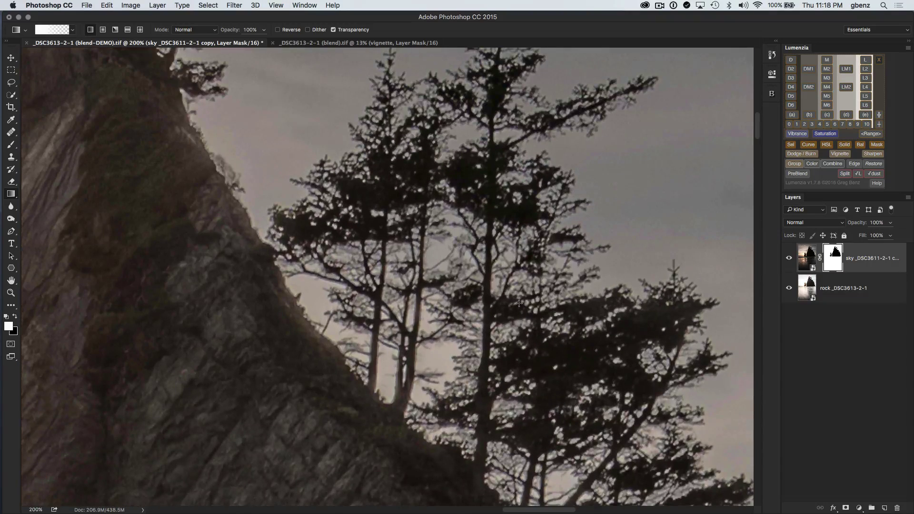
key("super+z")
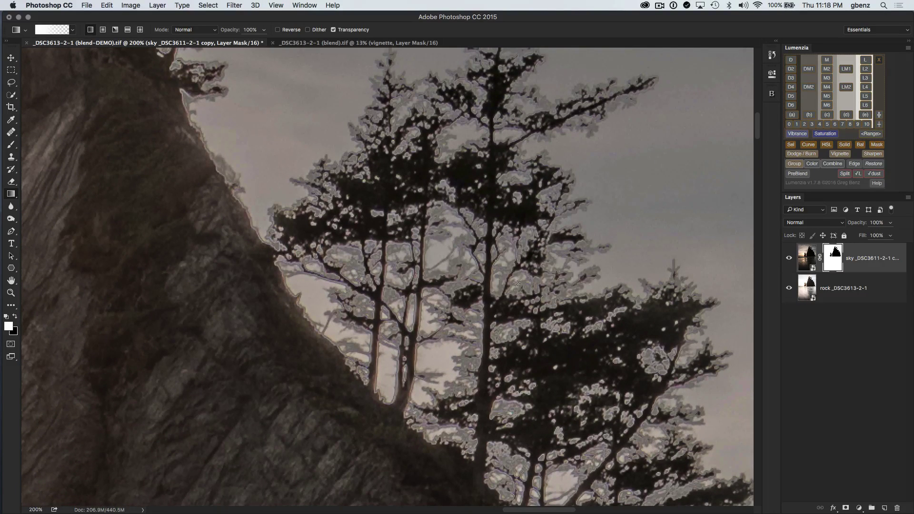
key("v")
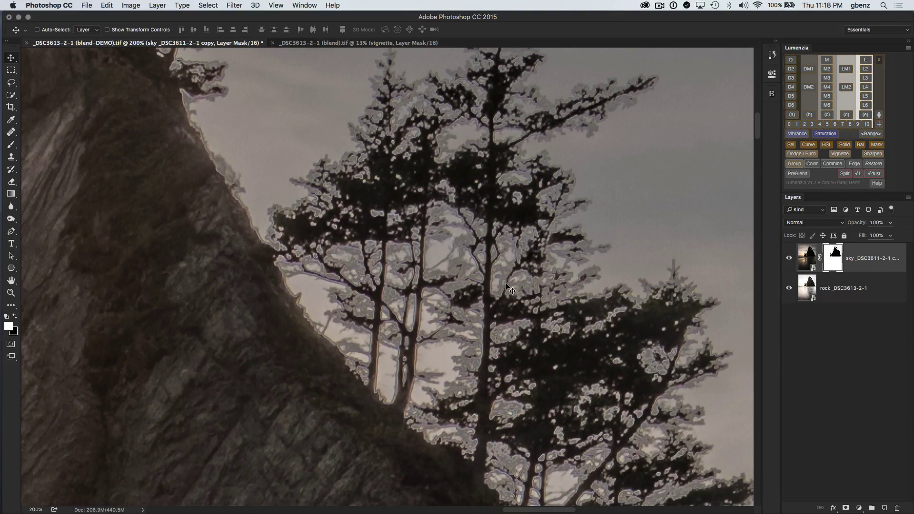
key("super+z")
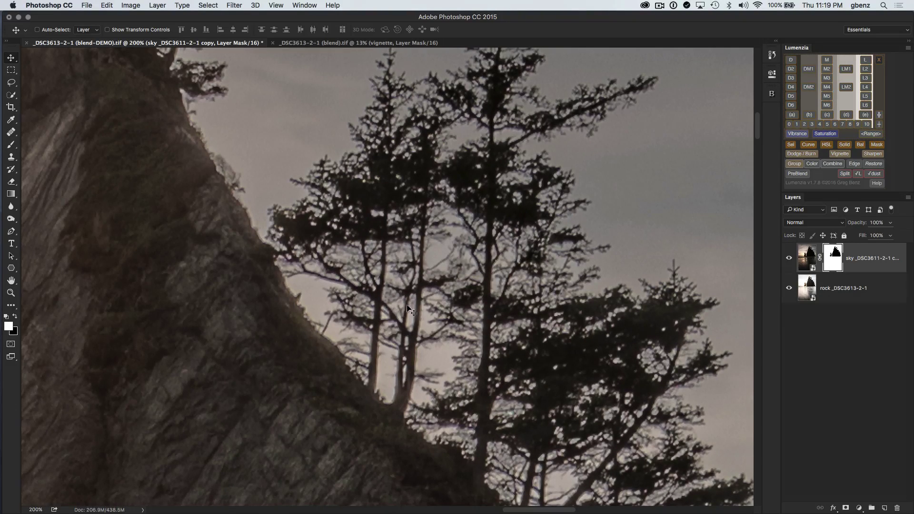
Compare the whole image with the sky layer's mask disabled and enabled.
key("super")
key("super+0")
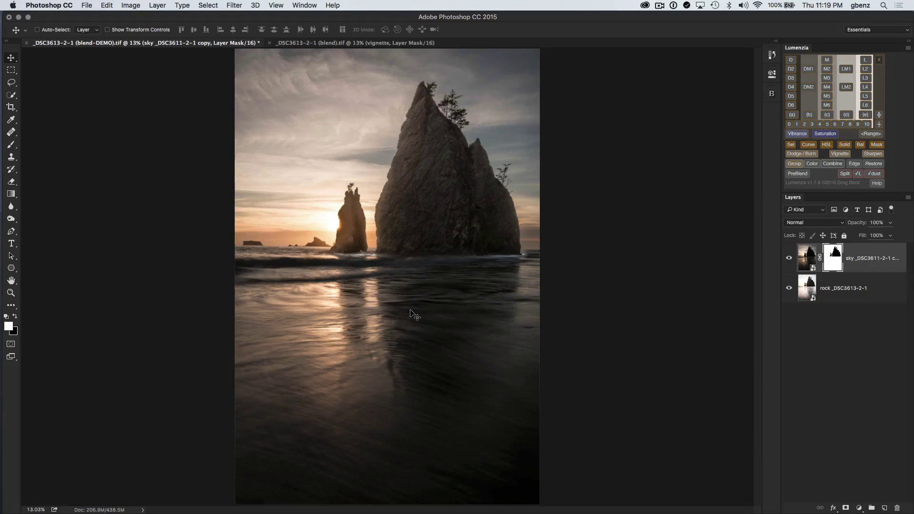
left_click(832, 261, "shift")
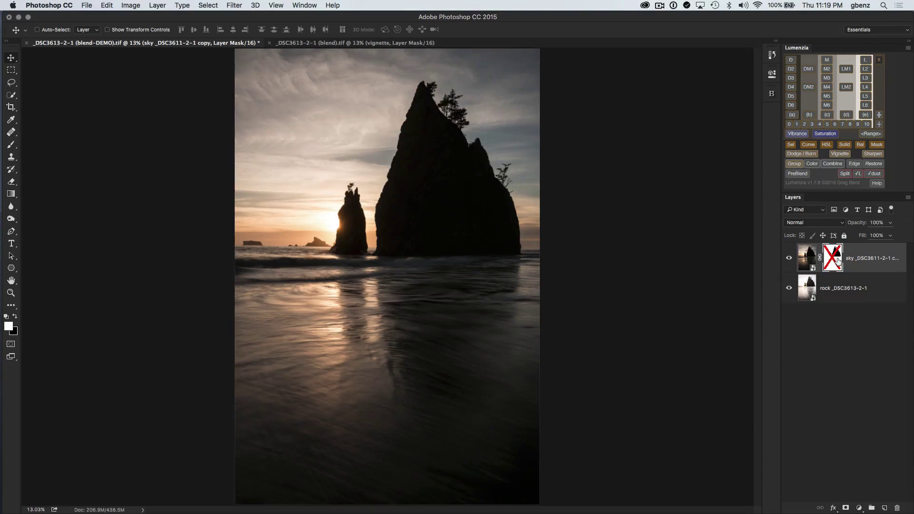
left_click(834, 261, "shift")
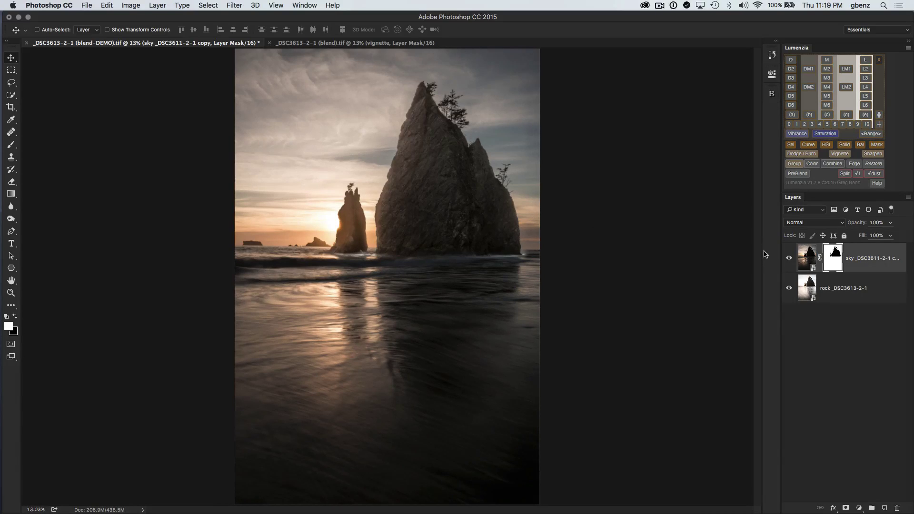
Reduce the density of the sky layer's mask to 30%.
double_click(835, 260)
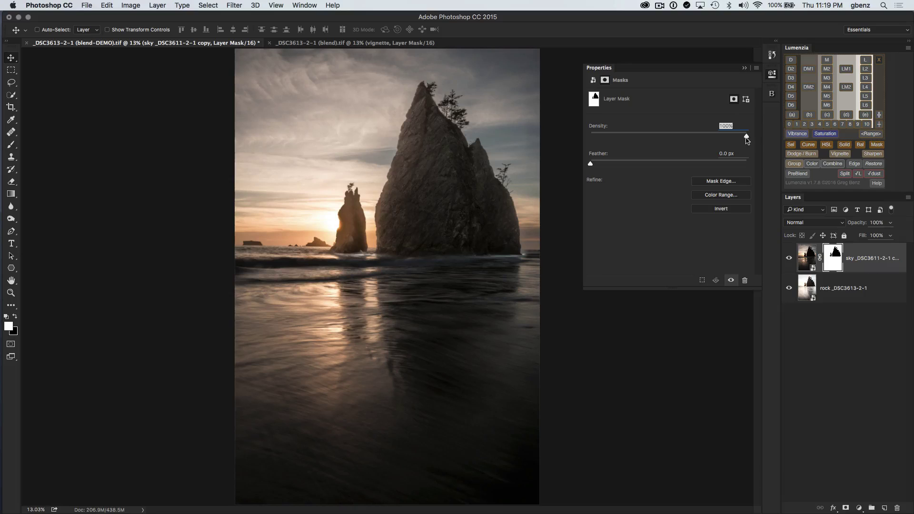
left_click_drag(747, 138, 631, 136)
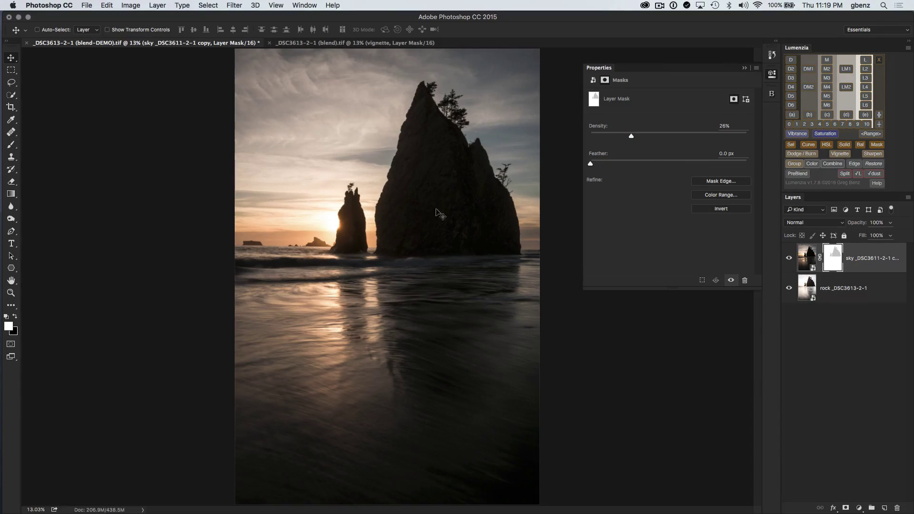
mouse_move(634, 140)
left_mouse_down()
mouse_move(647, 139)
mouse_move(638, 138)
left_mouse_up()
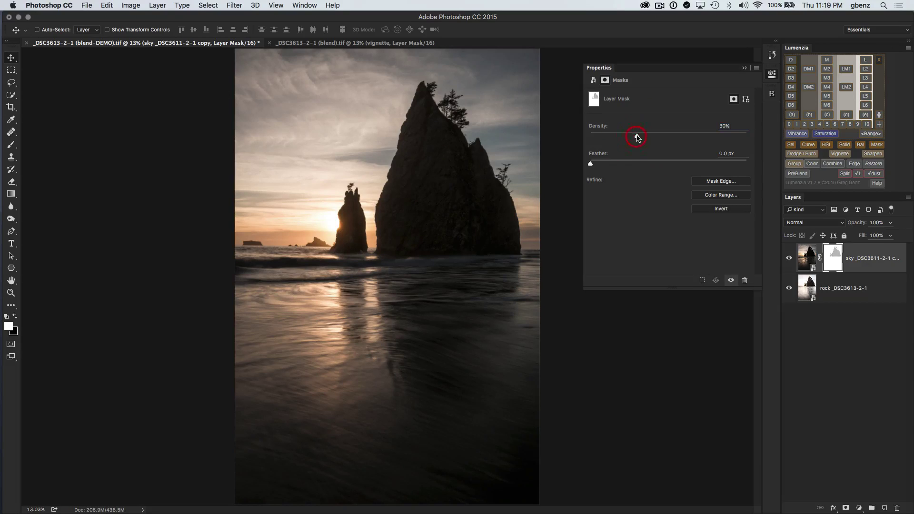
left_click(771, 74)
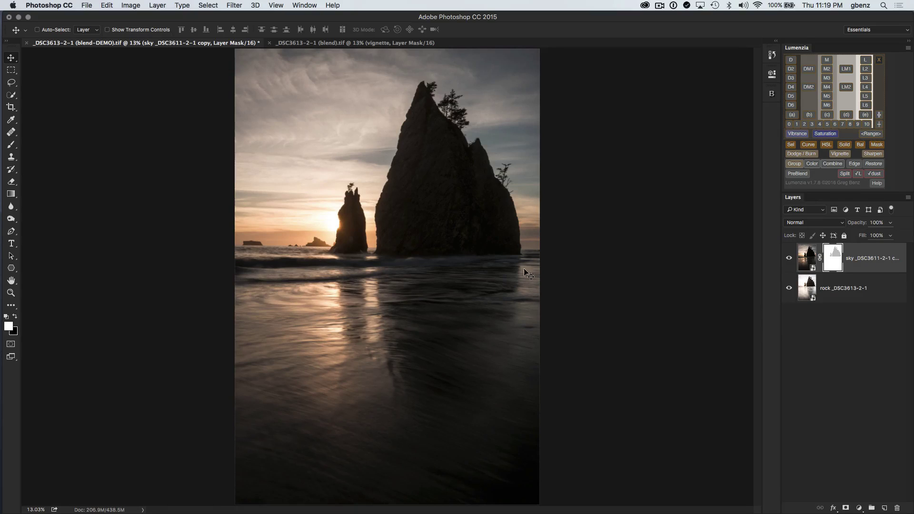
Switch to _DSC3613-2-1 (blend).tif, collapse the Lumenzia controls, and hide the sky _DSC3611-2-1 and Curves 1 layers.
left_click(330, 44)
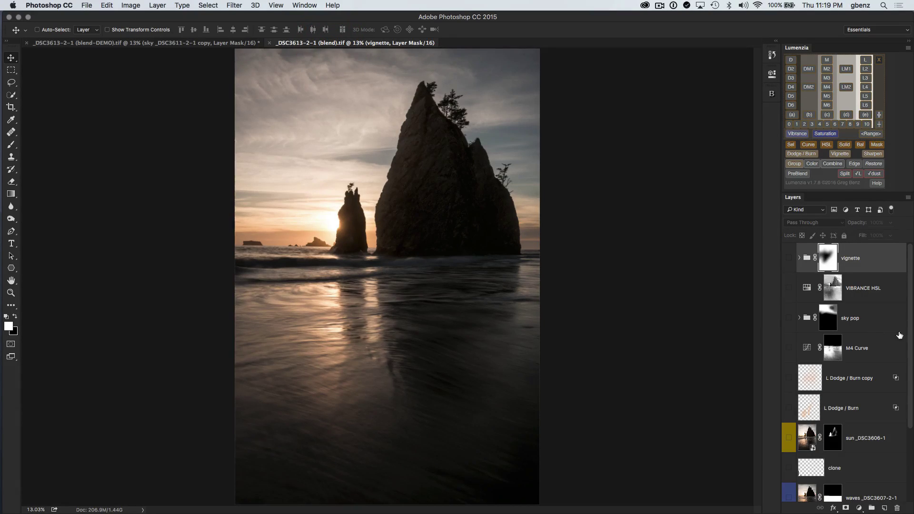
double_click(798, 48)
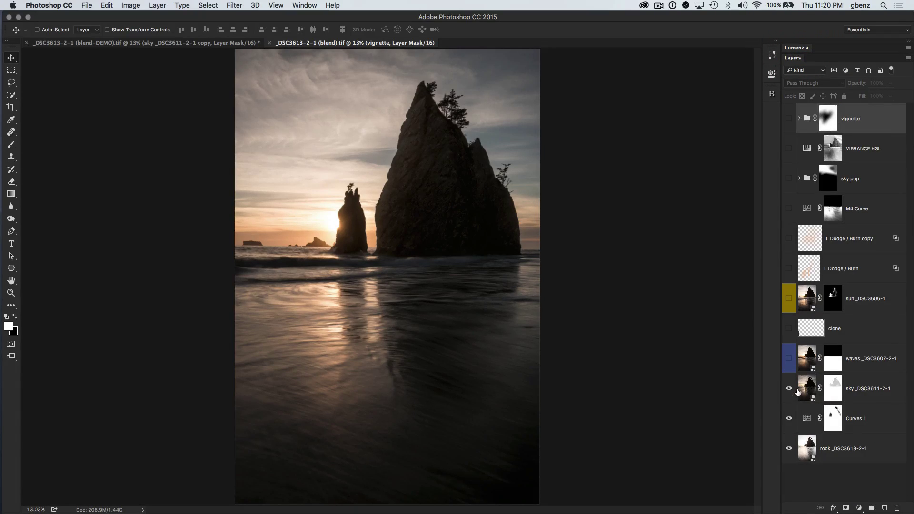
left_click(789, 389)
left_click(789, 418)
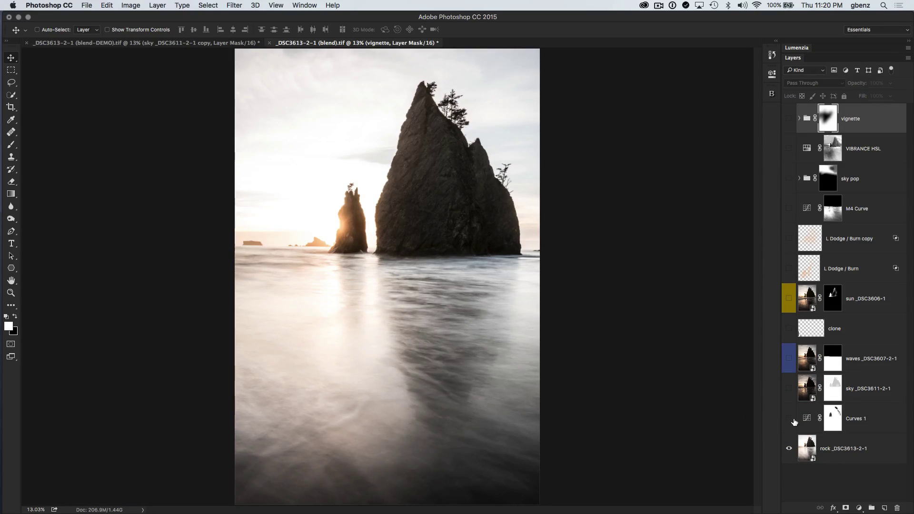
Show the Curves 1 and sky _DSC3611-2-1 layers, and compare the blend with and without Curves 1.
left_click(789, 419)
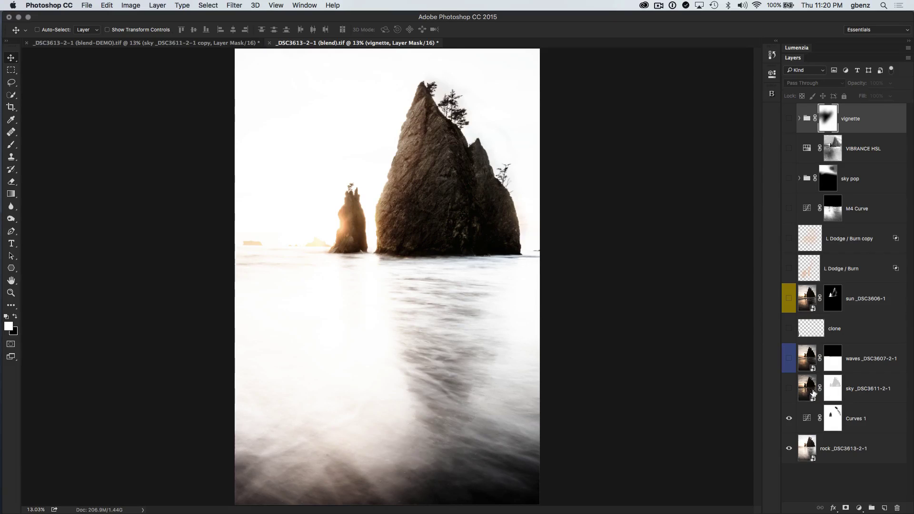
left_click(789, 389)
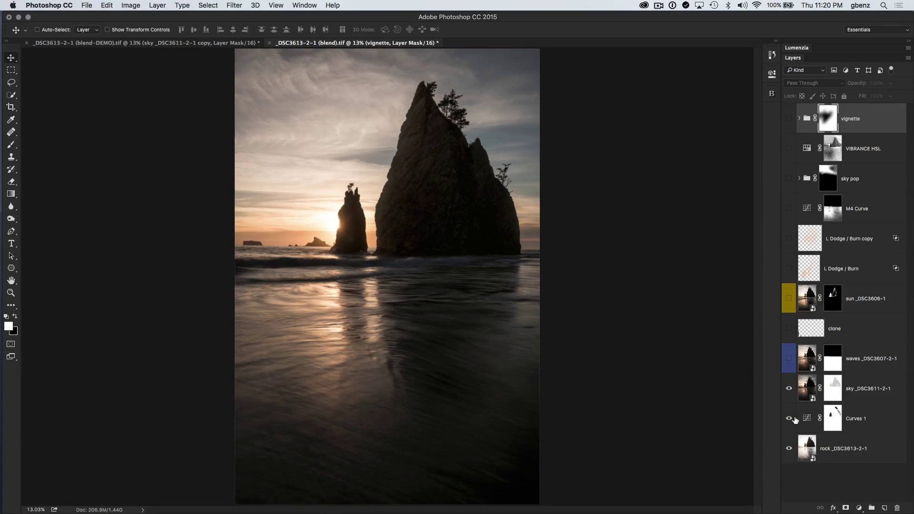
left_click(788, 419)
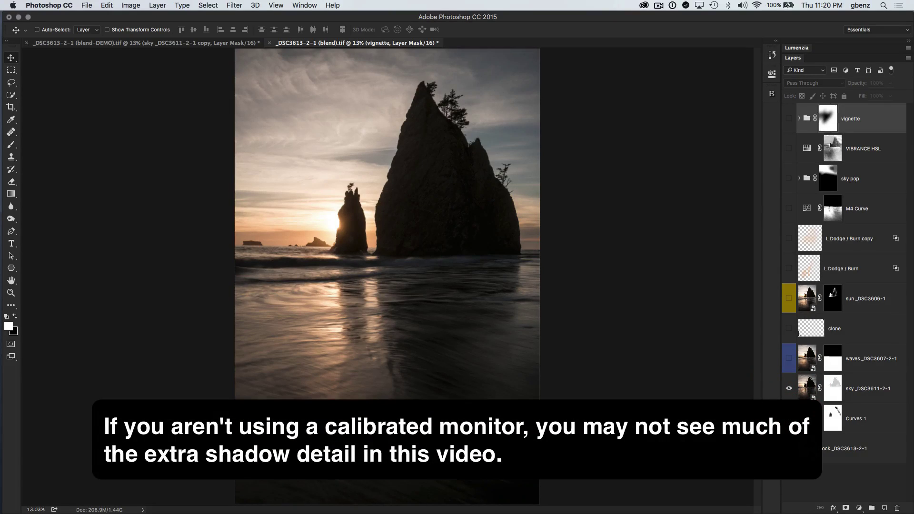
left_click(789, 418)
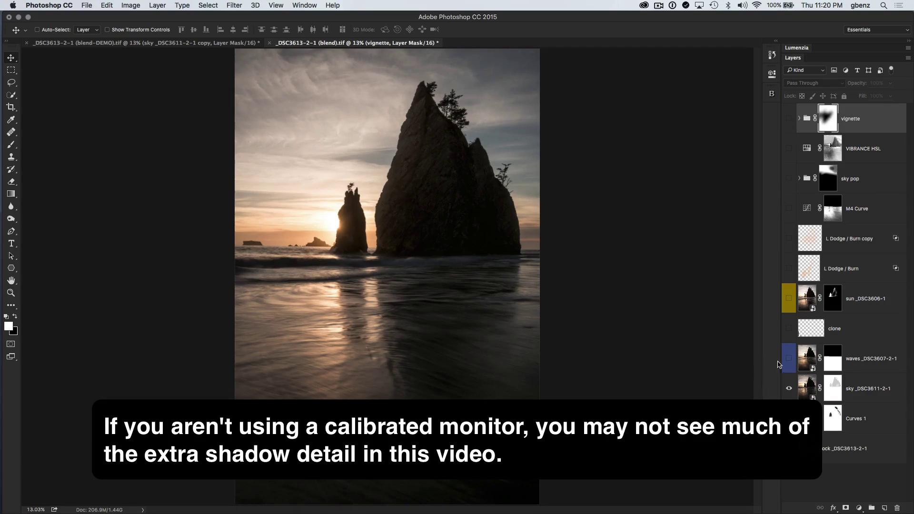
Show the waves _DSC3607-2-1, clone and sun _DSC3606-1 layers, and select the sun layer.
left_click(790, 359)
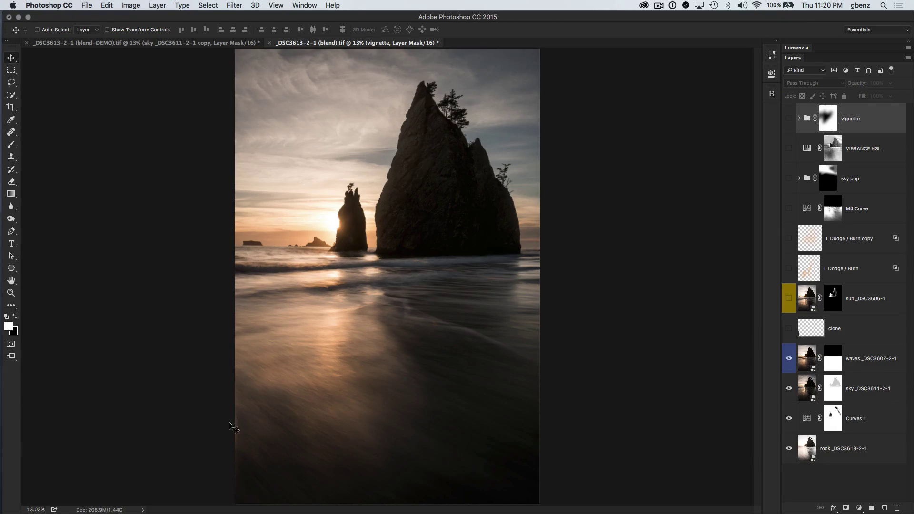
left_click(789, 328)
left_click(787, 301)
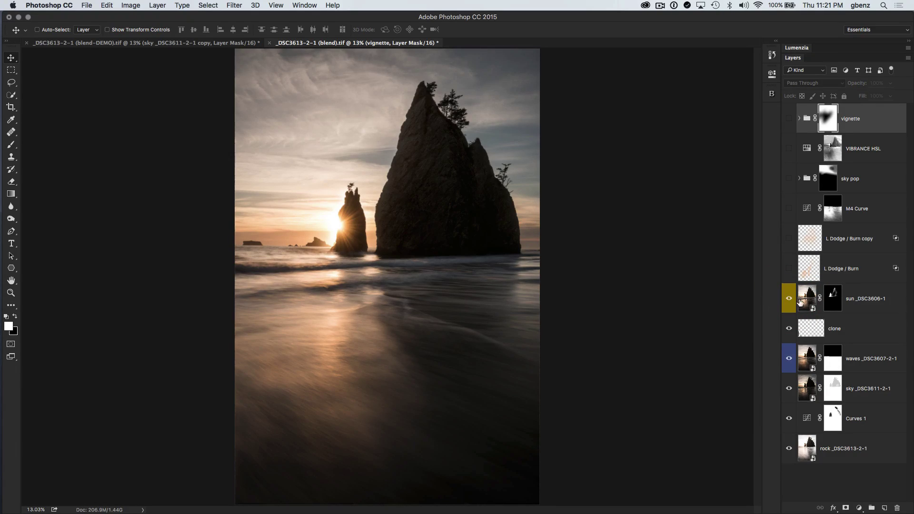
left_click(801, 301)
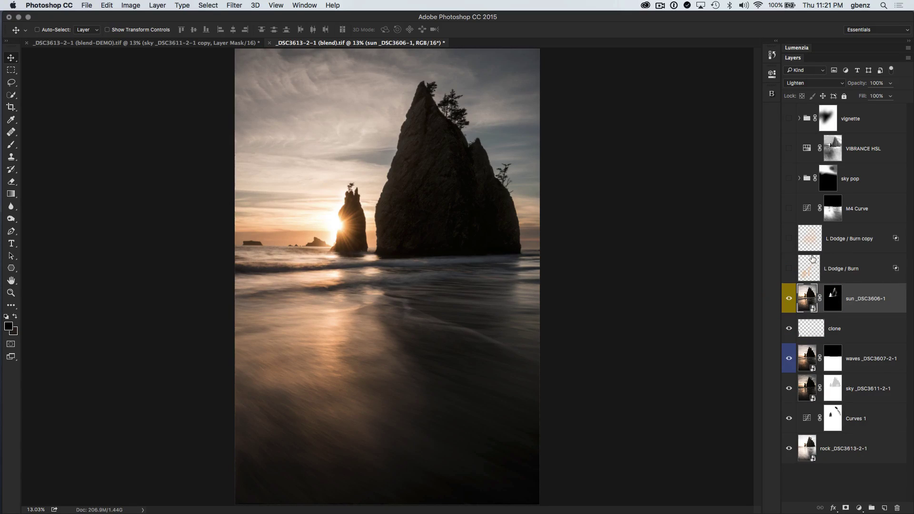
Show the L Dodge / Burn, L Dodge / Burn copy and M4 Curve layers.
left_click(790, 270)
left_click(789, 238)
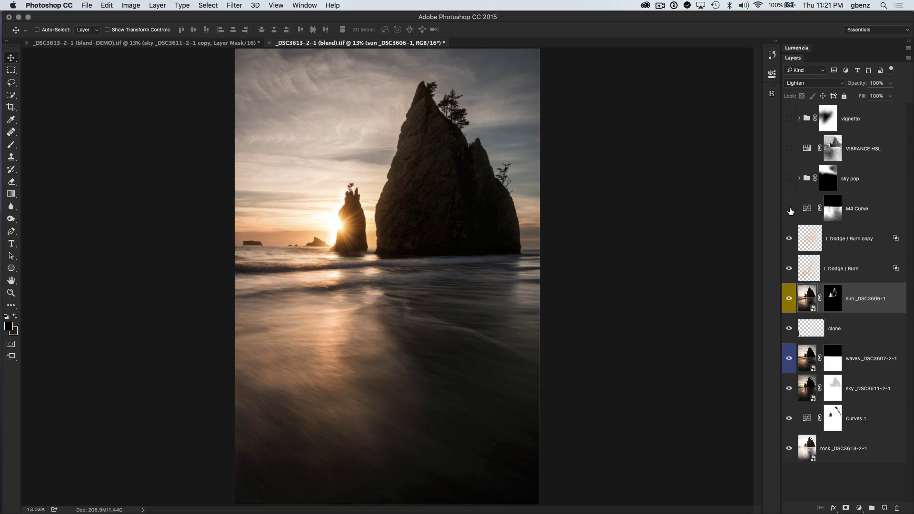
left_click(790, 210)
Expand the sky pop group, compare the image with and without it, and show it together with the VIBRANCE HSL layer.
left_click(800, 178)
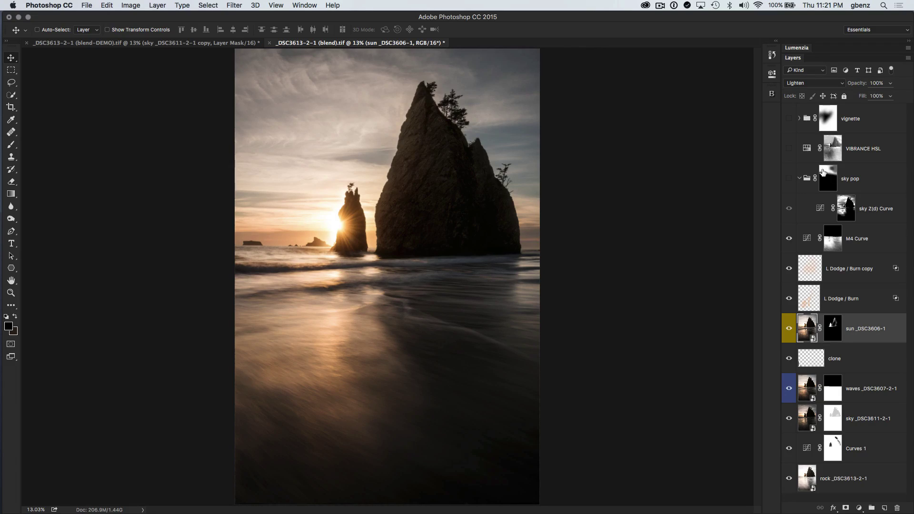
left_click(789, 179)
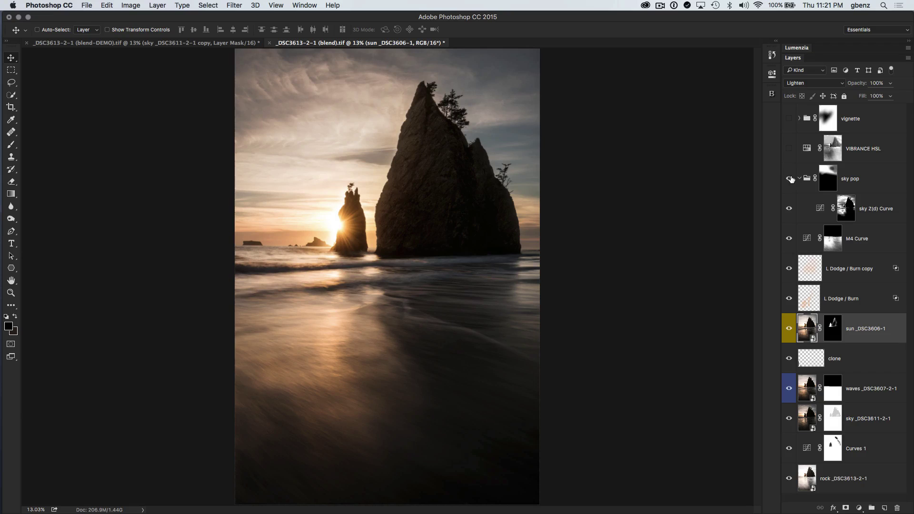
left_click(789, 178)
left_click(789, 178)
left_click(789, 149)
Inspect the contents of the vignette group, compare the image with and without it, and leave it shown.
left_click(799, 119)
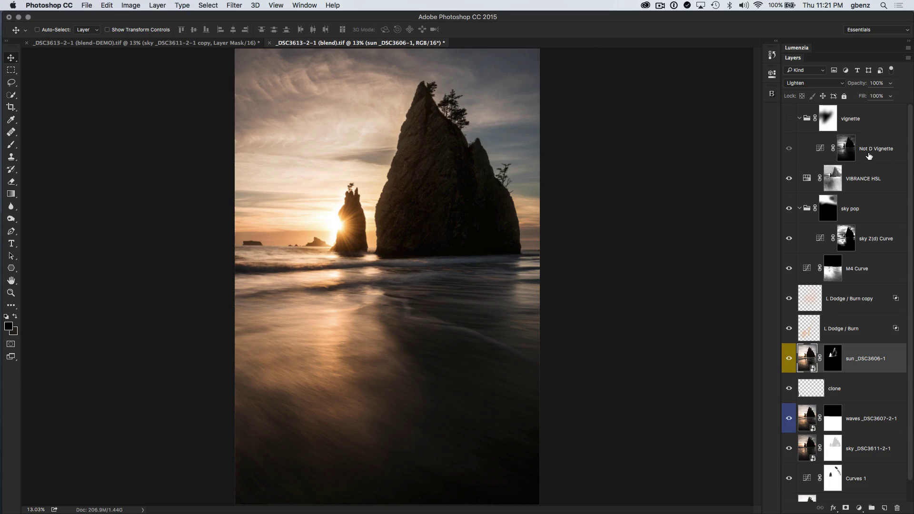
left_click(800, 119)
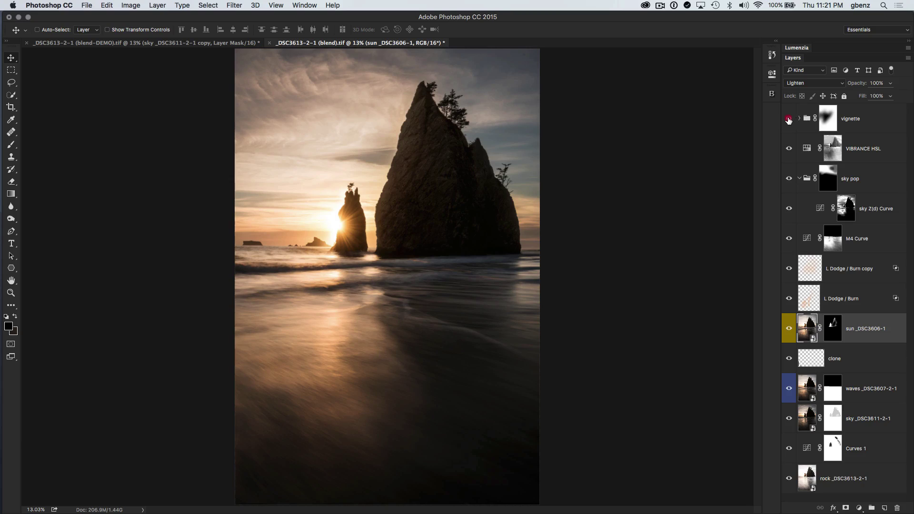
left_click(789, 119)
left_click(788, 119)
left_click(789, 119)
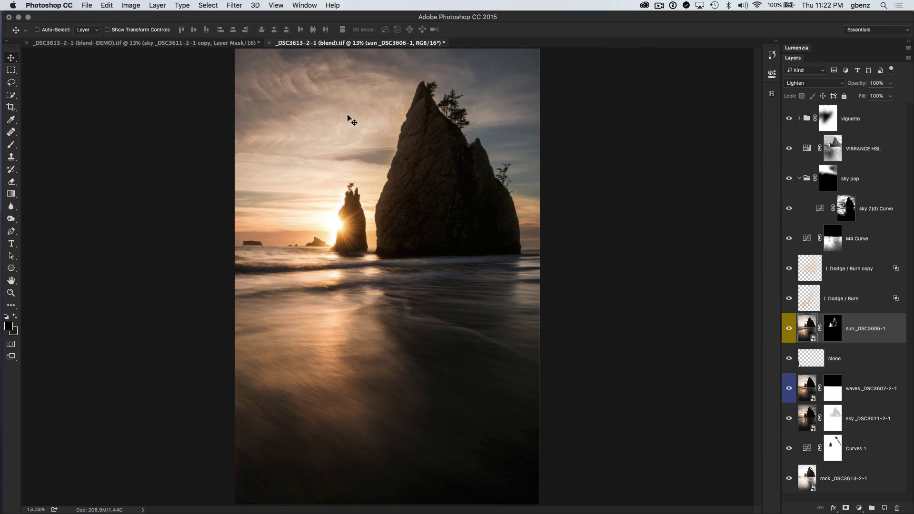